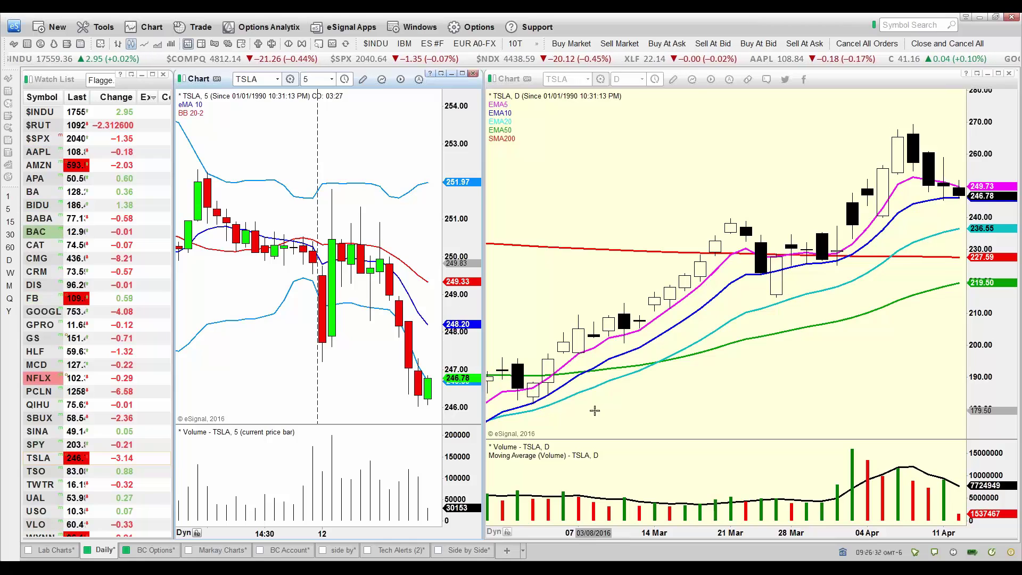
# Add '70' beside 'sell @' so the red line reads 'sell @ $1.70 Stop'.
pyautogui.moveTo(640, 567)
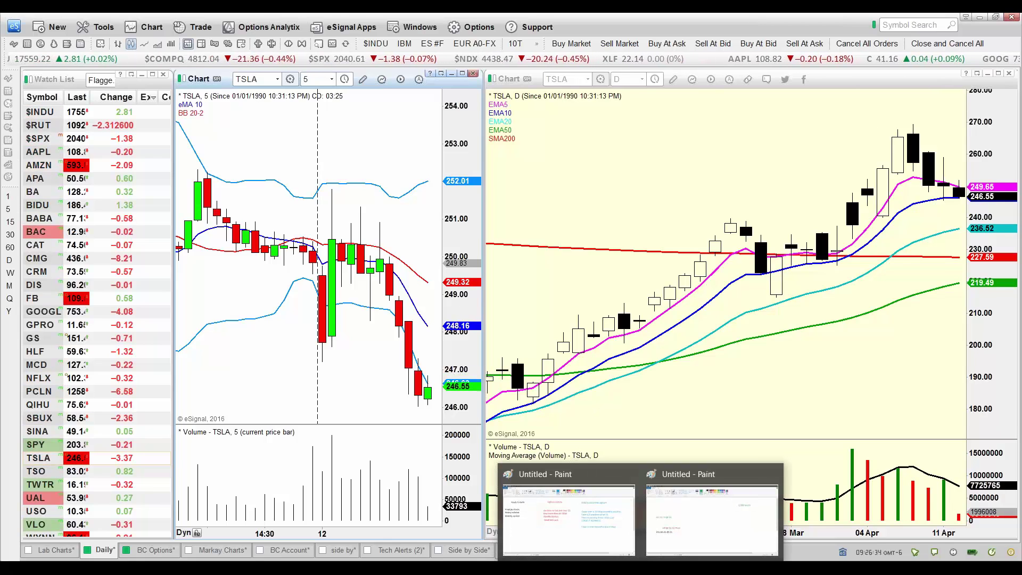
pyautogui.click(712, 519)
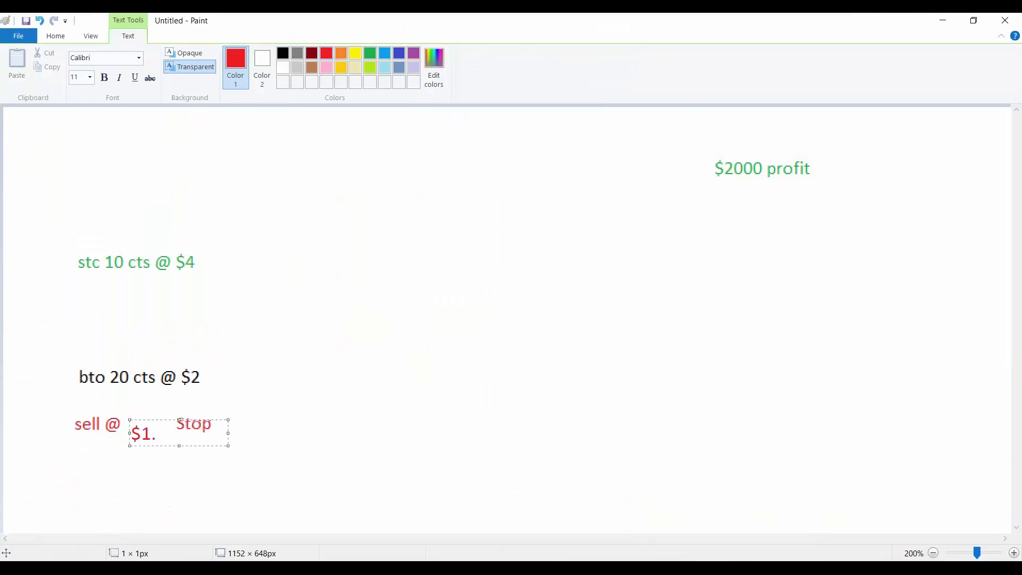
pyautogui.write('70')
pyautogui.moveTo(141, 417); pyautogui.dragTo(135, 406)
pyautogui.click(278, 377)
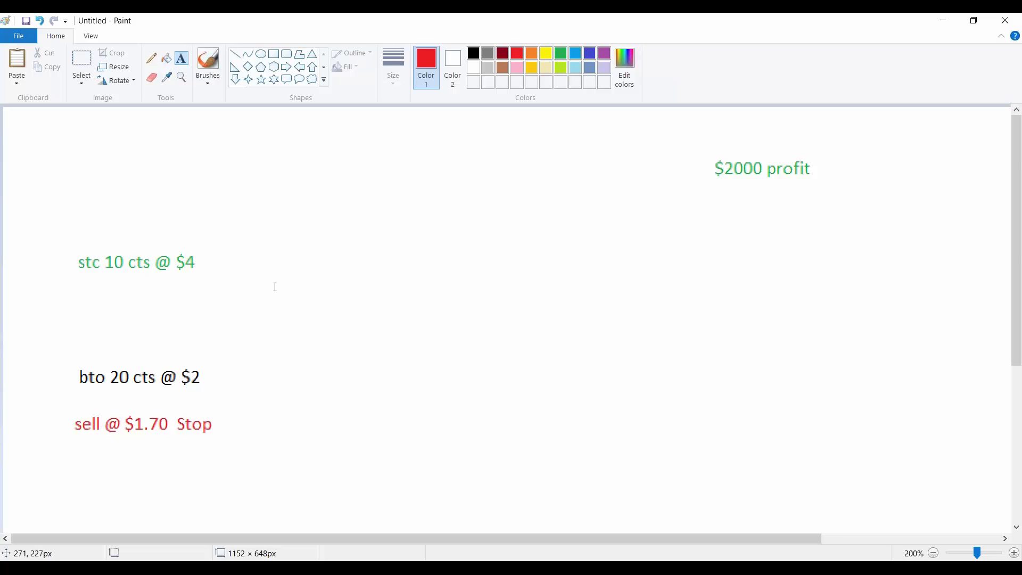
# Select the green '$2000 profit' note and delete it.
pyautogui.click(83, 68)
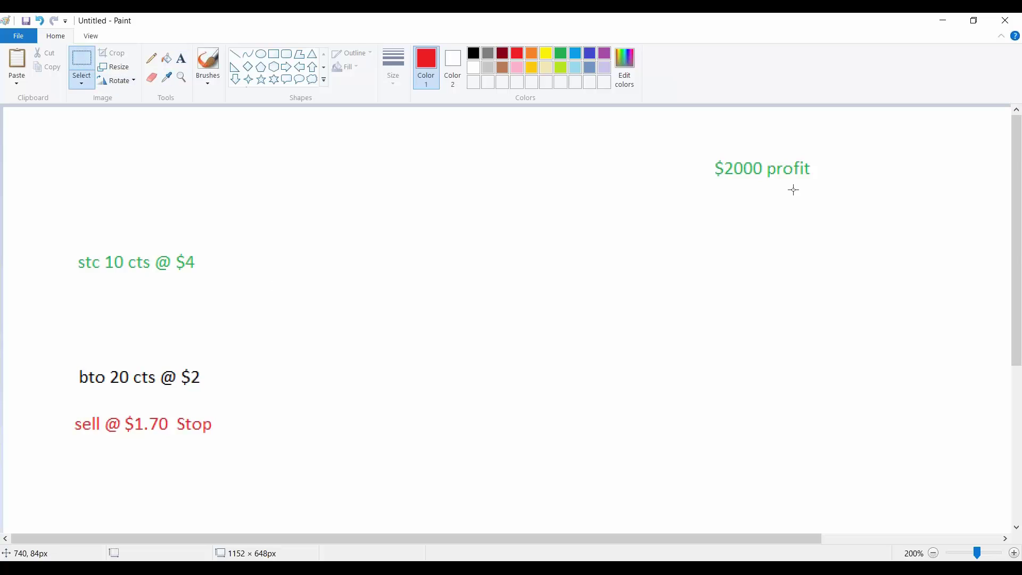
pyautogui.moveTo(684, 140); pyautogui.dragTo(845, 205)
pyautogui.press('Delete')
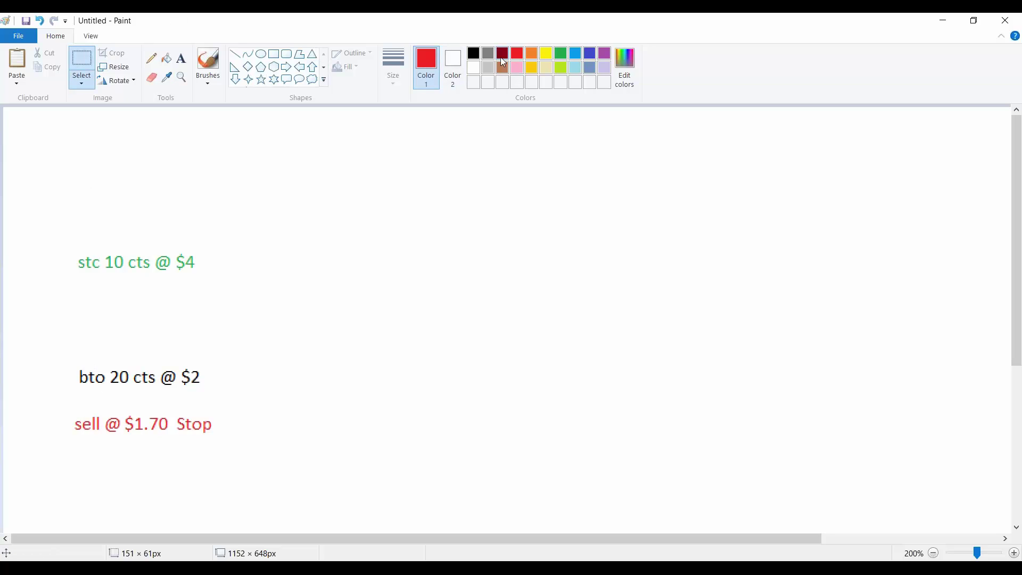
# Add a black '1' label to the left of the bto line.
pyautogui.click(472, 53)
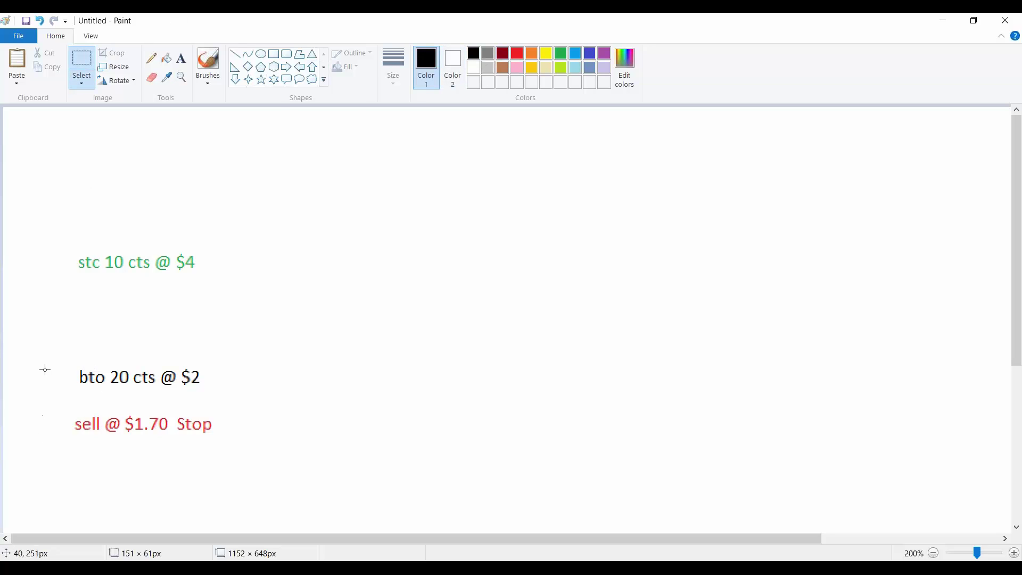
pyautogui.click(181, 58)
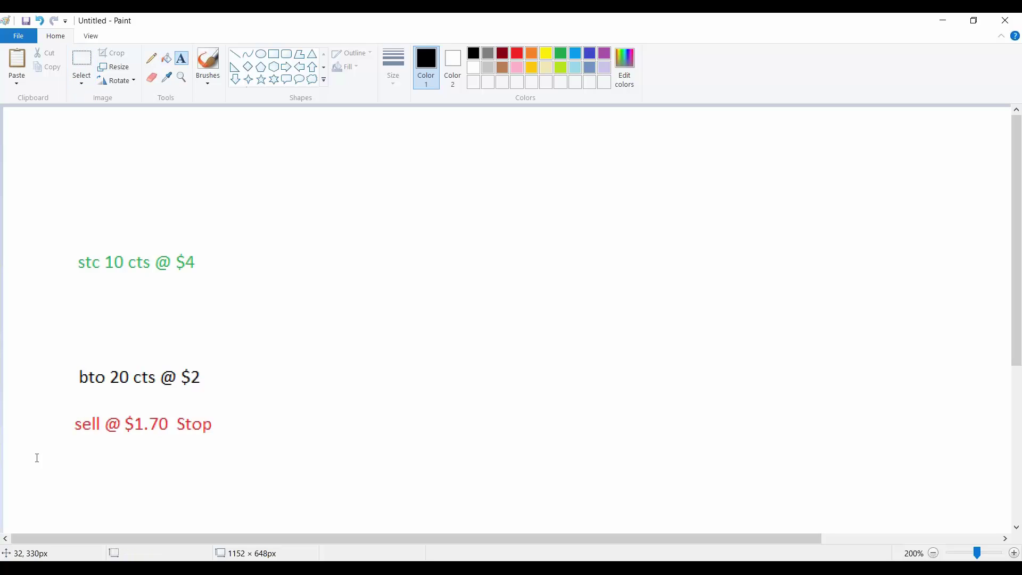
pyautogui.click(39, 369)
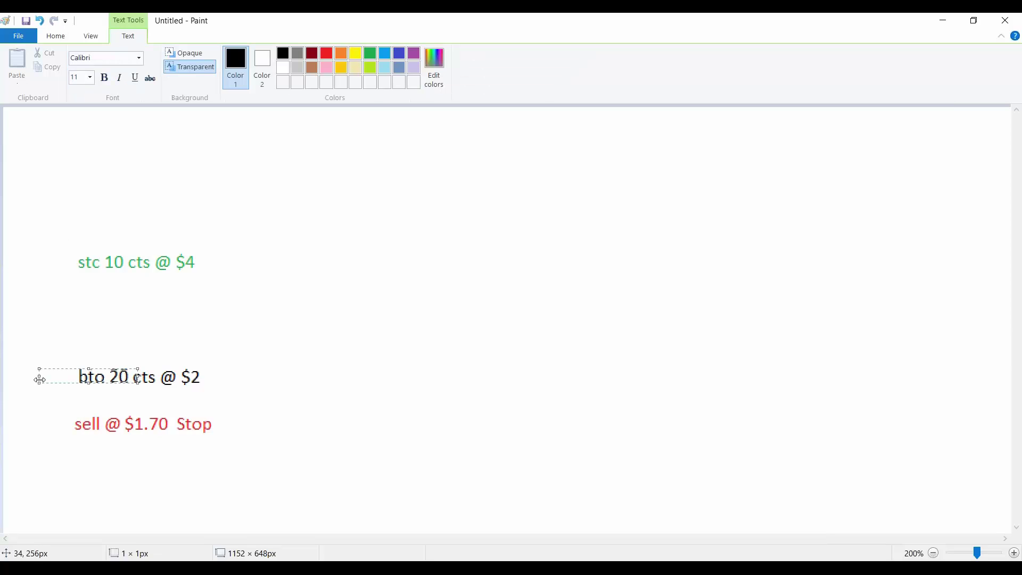
pyautogui.write('1')
pyautogui.moveTo(43, 367); pyautogui.dragTo(38, 365)
pyautogui.click(55, 412)
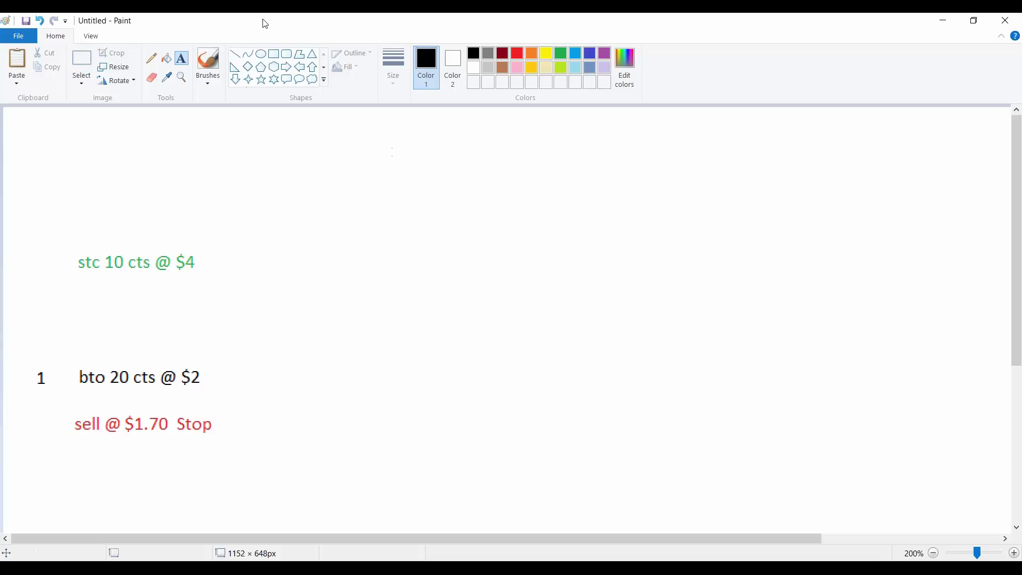
# Draw black strokes from the $4 and Stop notes, meeting at a new 'MMS' label.
pyautogui.click(207, 61)
pyautogui.moveTo(206, 254); pyautogui.dragTo(314, 328)
pyautogui.moveTo(226, 419); pyautogui.dragTo(330, 381)
pyautogui.click(181, 58)
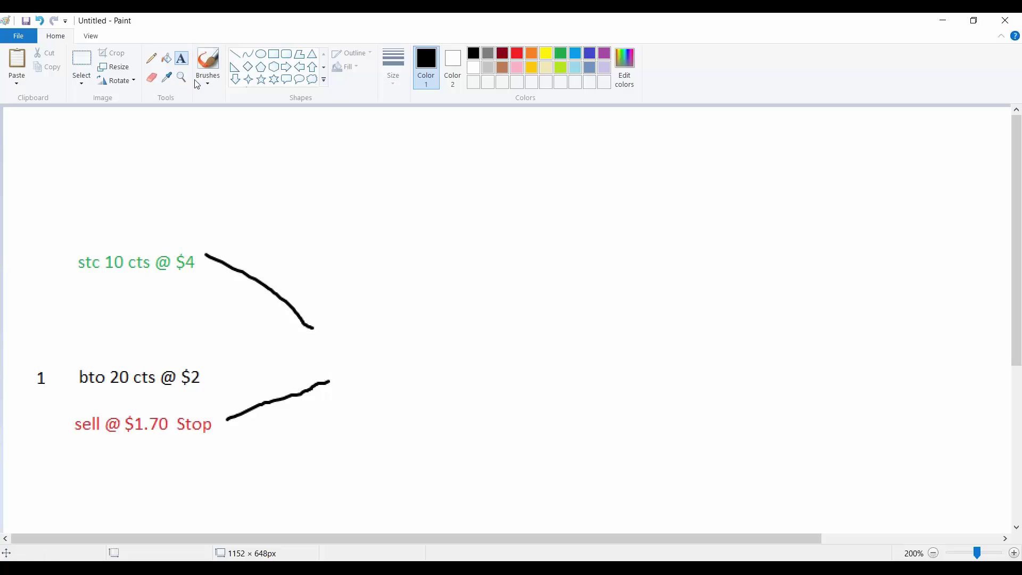
pyautogui.click(361, 342)
pyautogui.write('MMS')
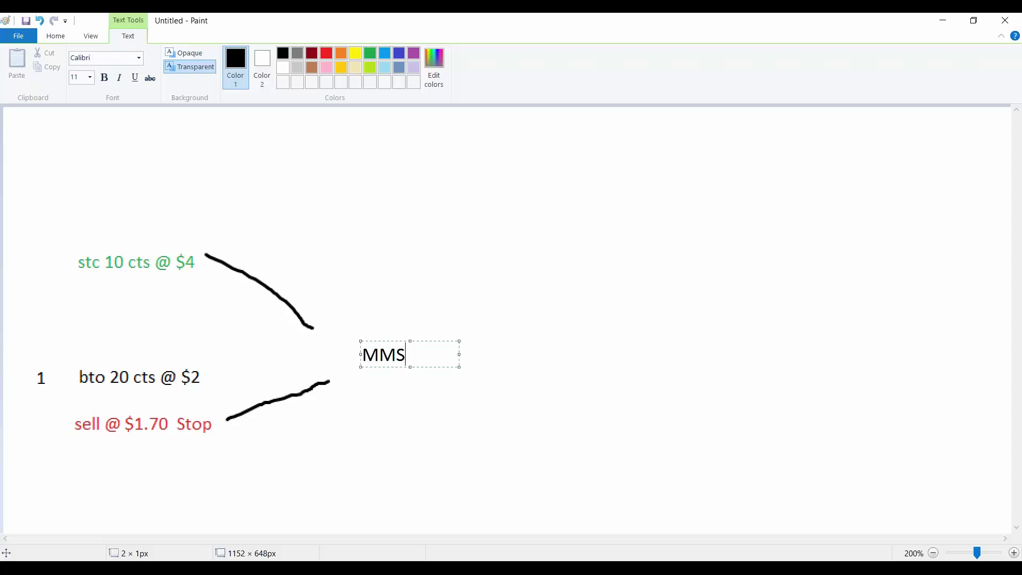
pyautogui.moveTo(377, 341); pyautogui.dragTo(356, 337)
pyautogui.click(378, 394)
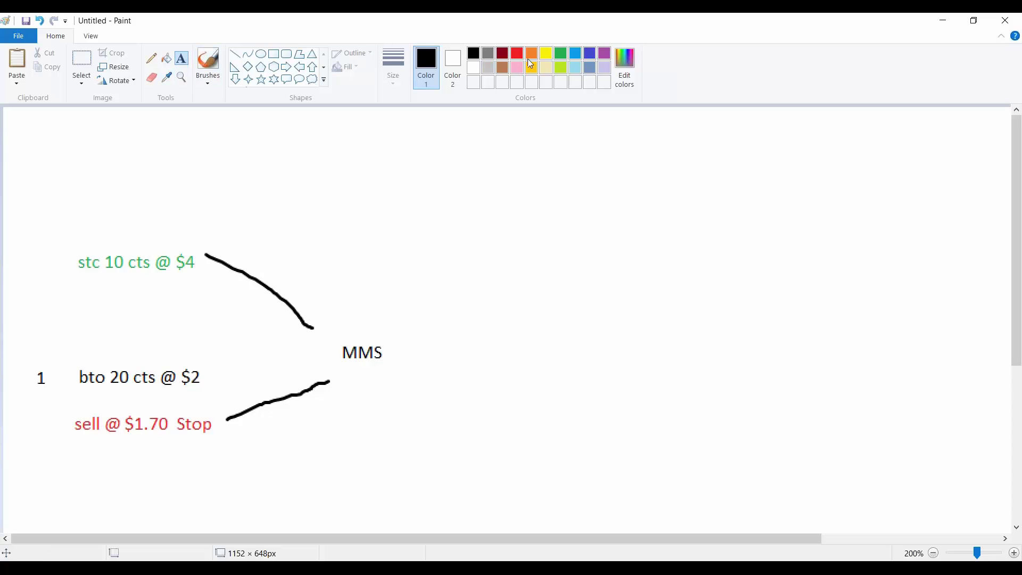
# Add a red '2' before the sell line, aligned under the 1.
pyautogui.click(514, 54)
pyautogui.click(54, 423)
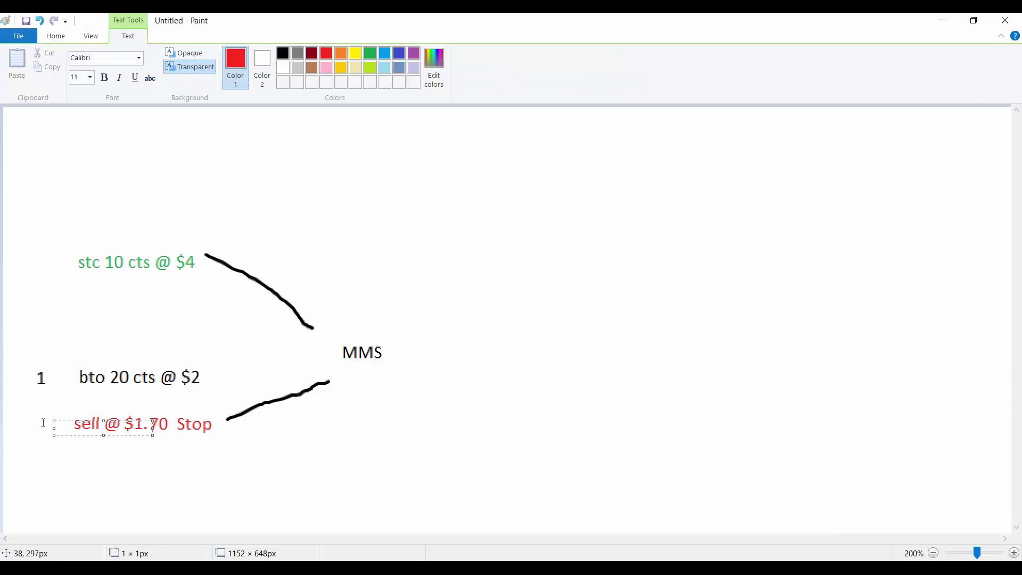
pyautogui.write('2')
pyautogui.moveTo(61, 420); pyautogui.dragTo(42, 412)
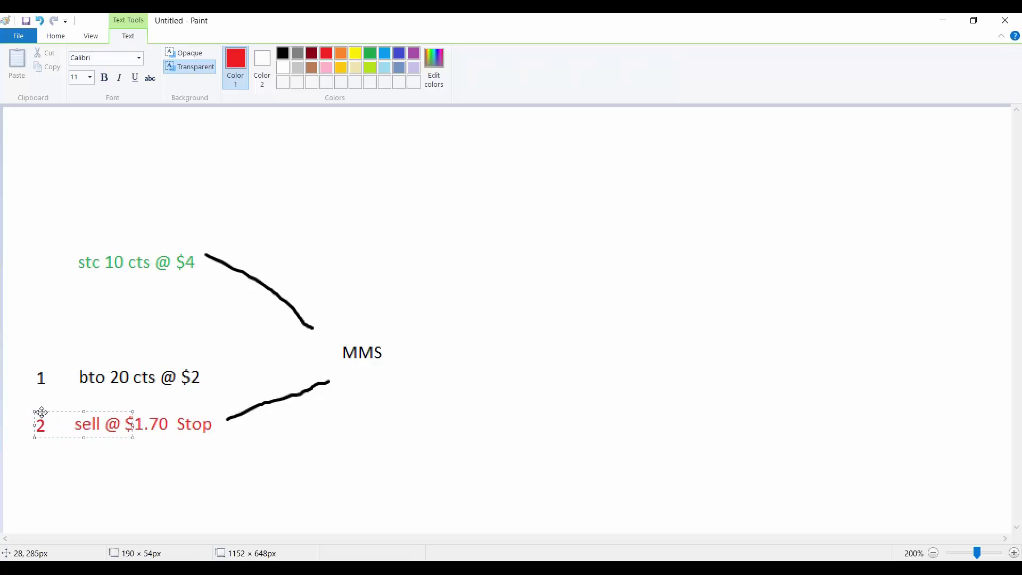
pyautogui.click(127, 462)
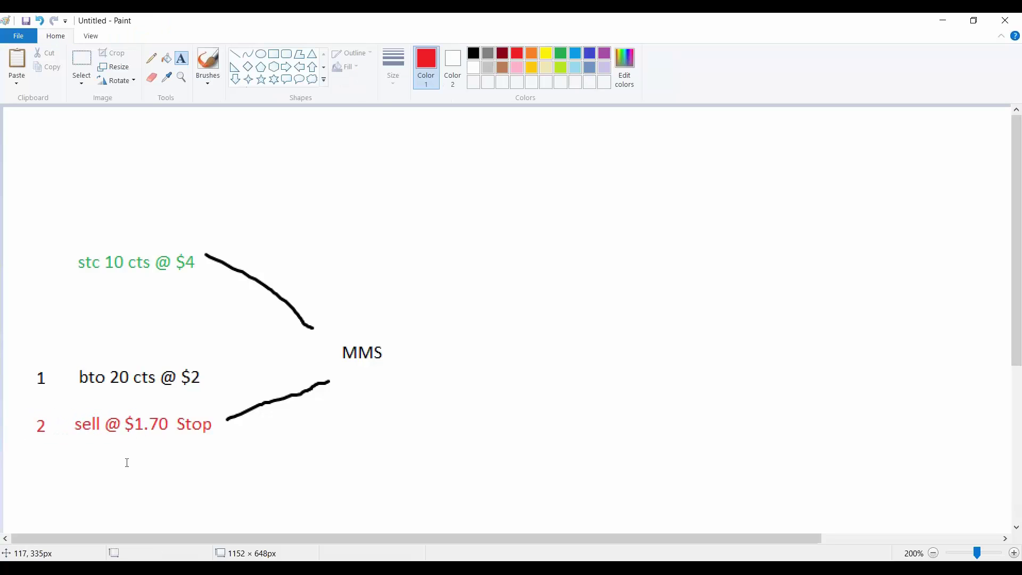
# Add a red '.30' label above $1.70.
pyautogui.click(138, 394)
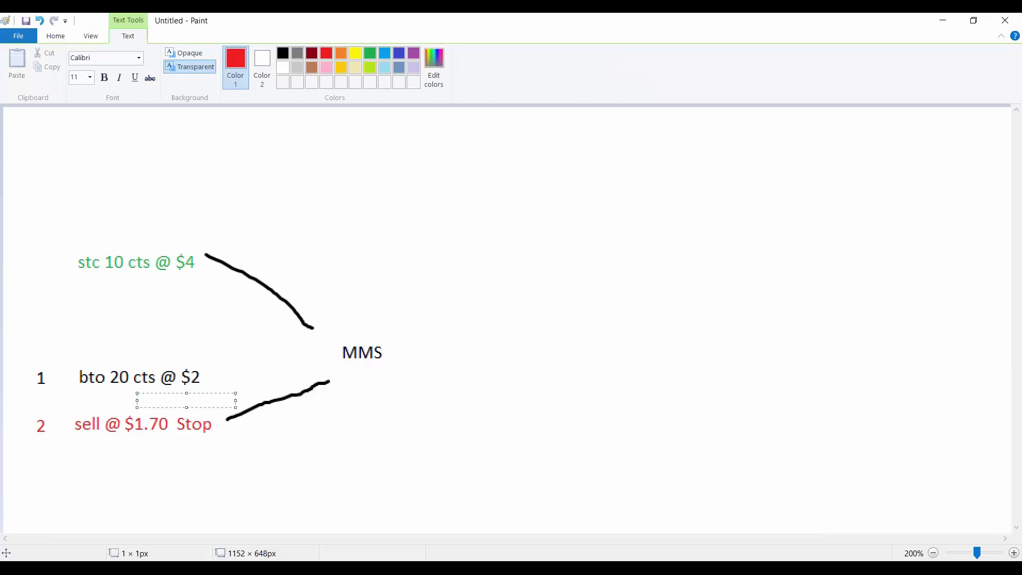
pyautogui.write('.30')
pyautogui.click(371, 171)
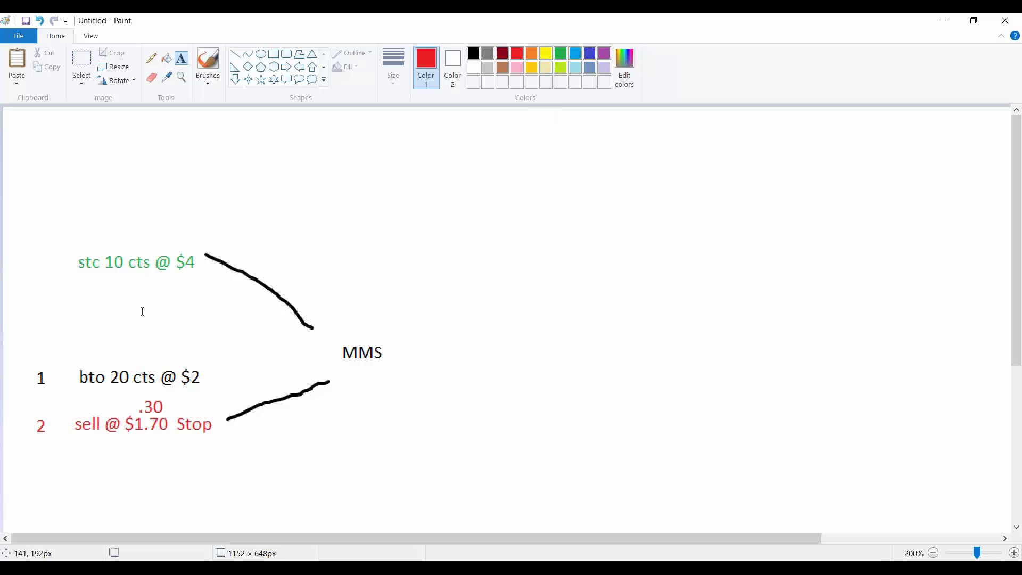
# Add a green '3' before the stc line, aligned with the other numbers.
pyautogui.click(40, 263)
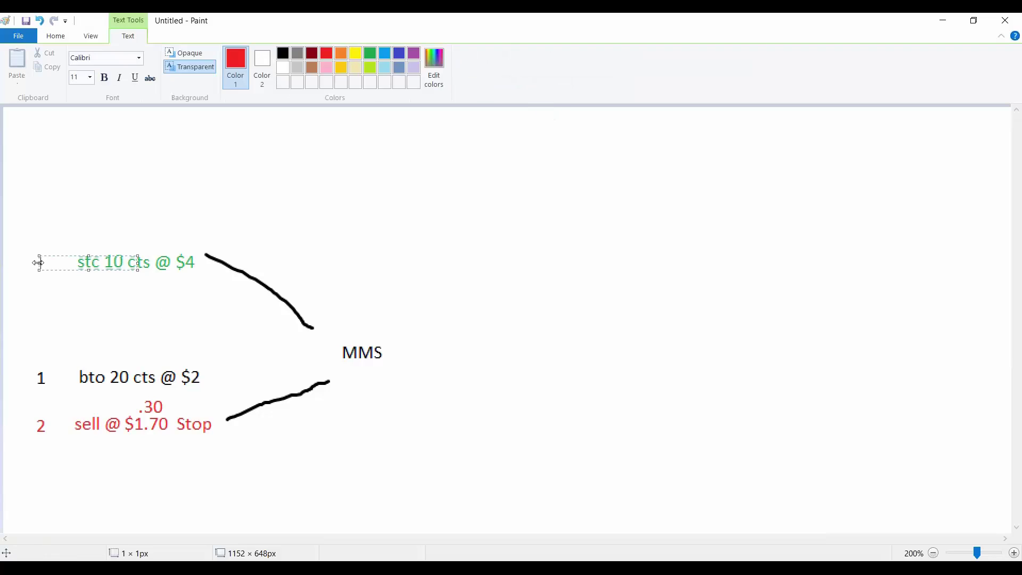
pyautogui.click(373, 52)
pyautogui.write('3')
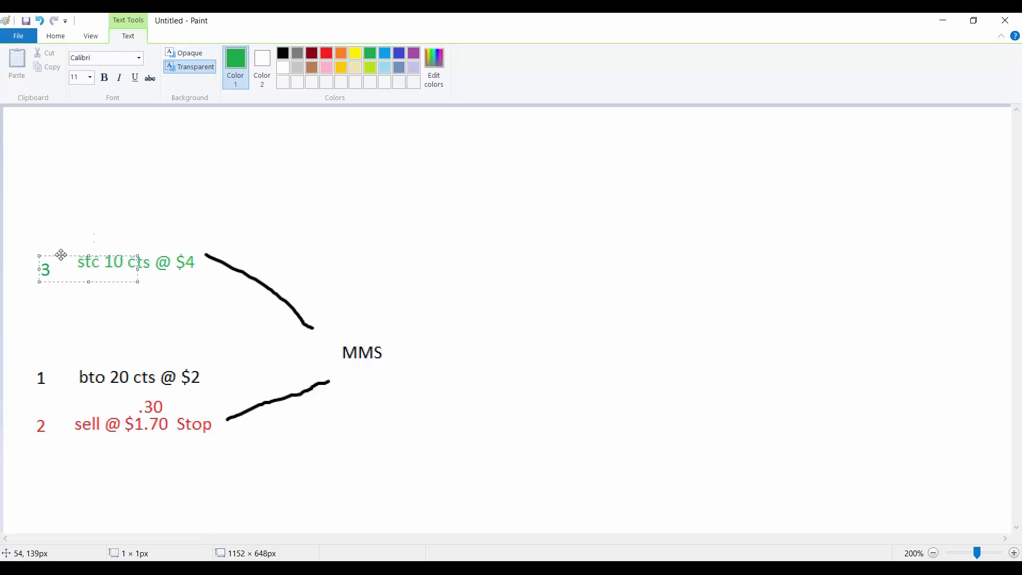
pyautogui.moveTo(59, 256); pyautogui.dragTo(56, 250)
pyautogui.click(84, 297)
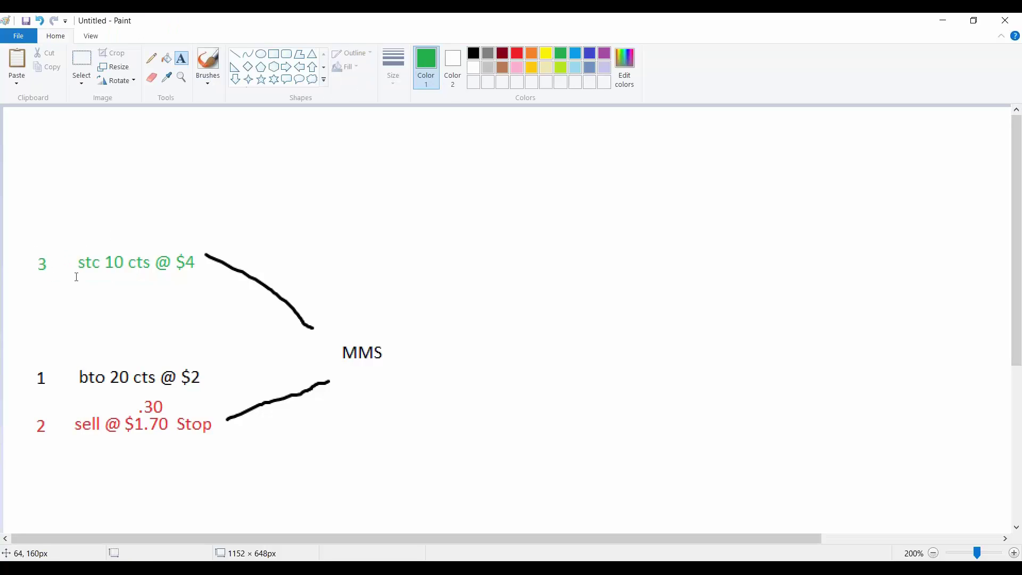
# Add a green '$2 profit' note under the stc line and a '4' right of the stop note.
pyautogui.click(118, 319)
pyautogui.write('$2 profit')
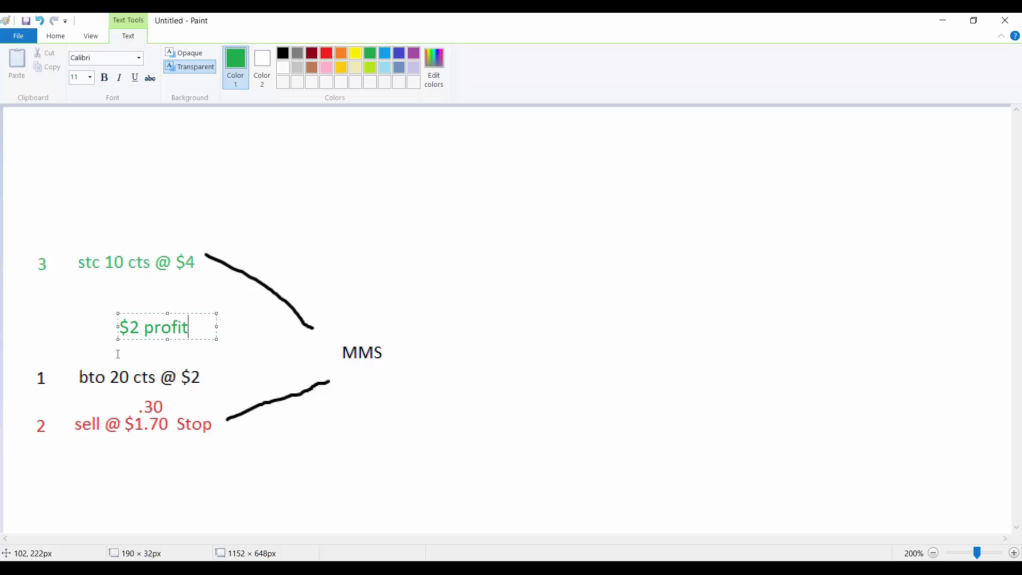
pyautogui.click(94, 343)
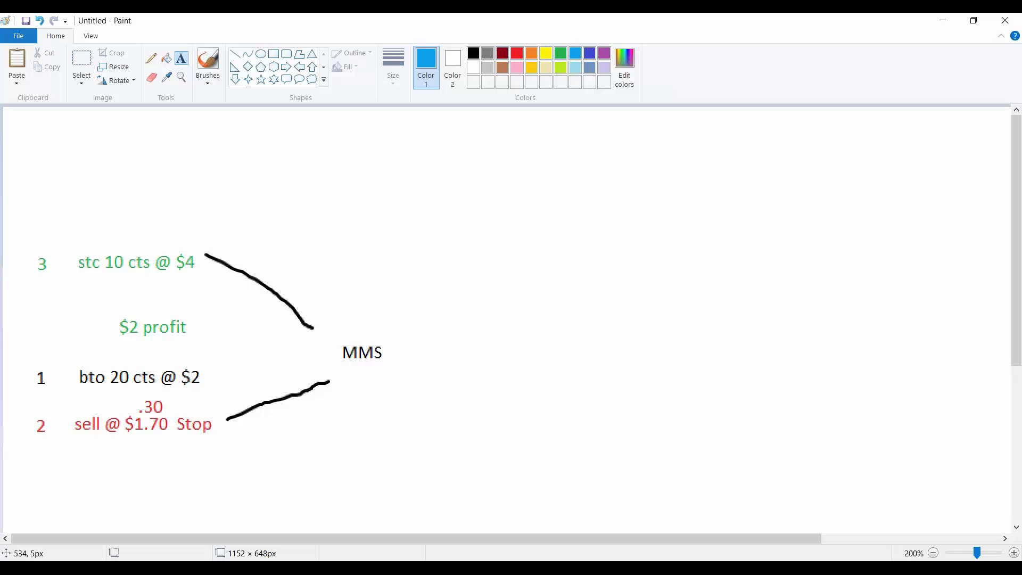
pyautogui.click(502, 423)
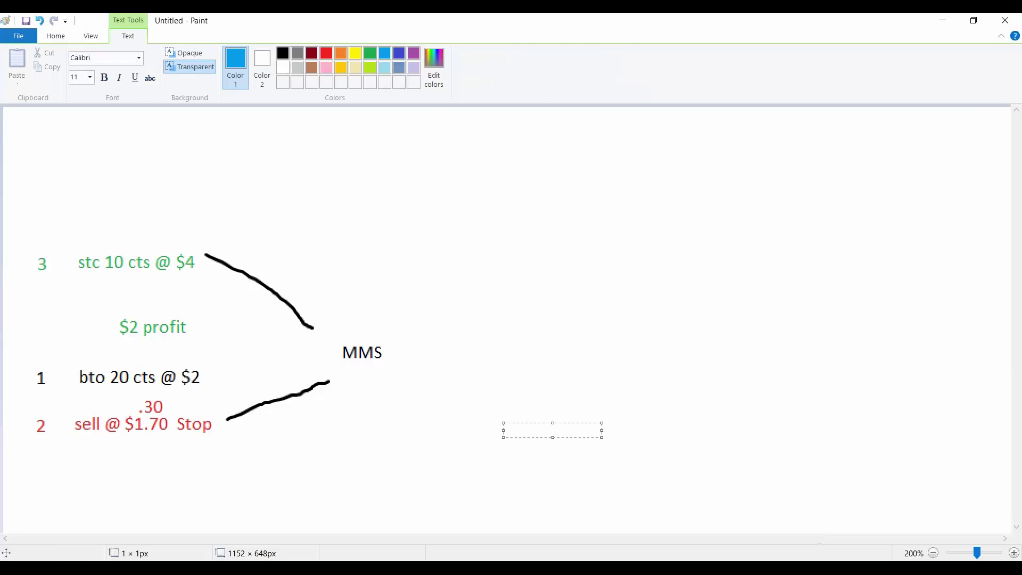
pyautogui.write('4')
# Commit the blue 4 and draw a blue arrow from Stop back up to $2.
pyautogui.click(284, 442)
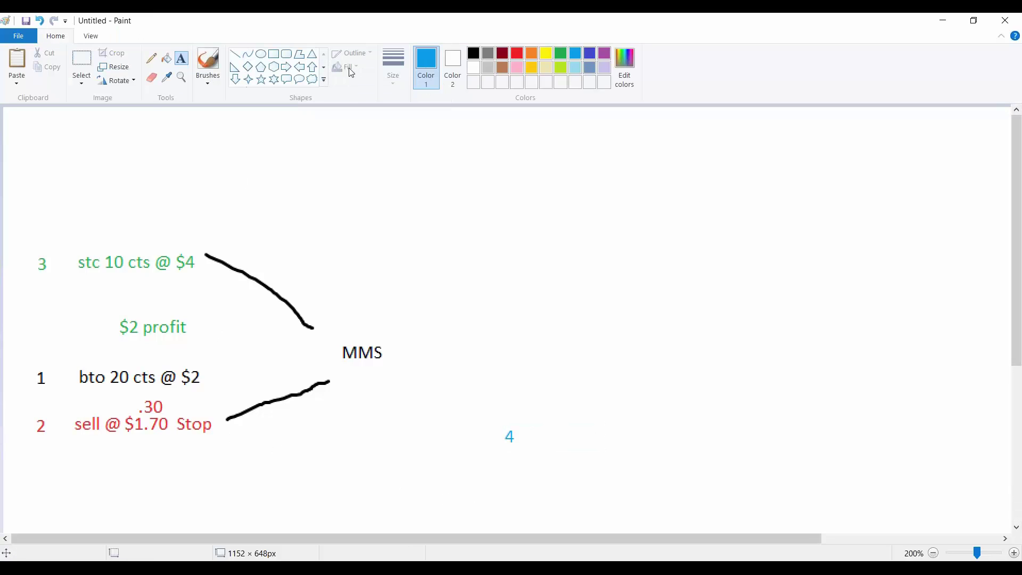
pyautogui.click(213, 62)
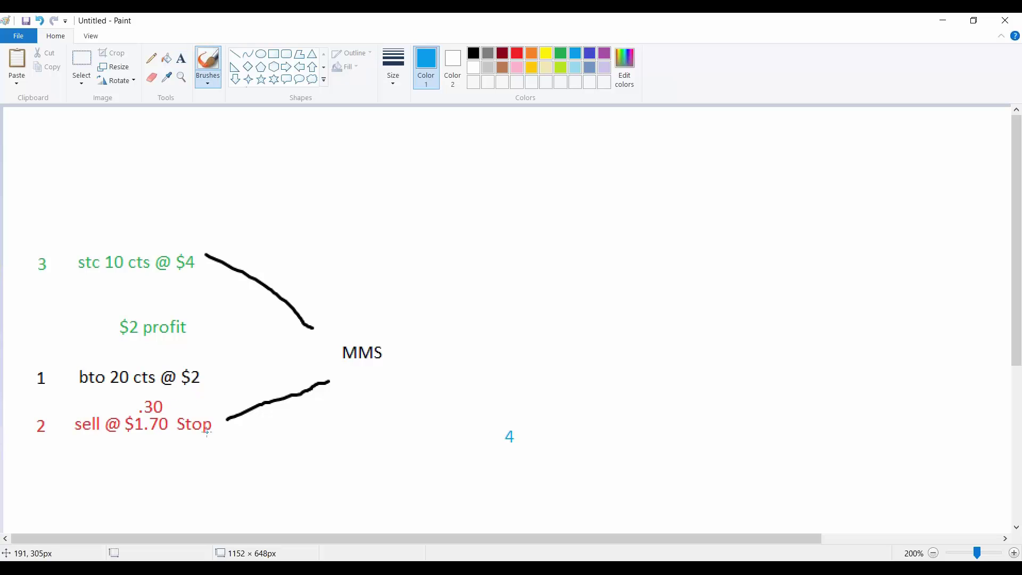
pyautogui.moveTo(212, 431)
pyautogui.mouseDown()
pyautogui.moveTo(234, 422)
pyautogui.moveTo(241, 386)
pyautogui.moveTo(208, 370)
pyautogui.moveTo(217, 388)
pyautogui.mouseUp()
# Move the blue 4 next to the Stop note and minimize Paint.
pyautogui.click(82, 60)
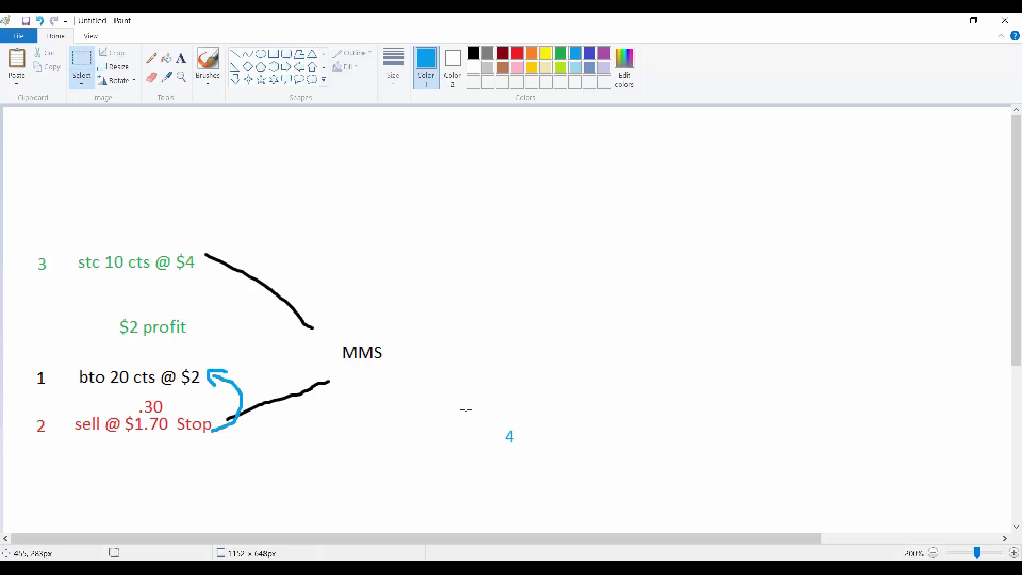
pyautogui.moveTo(492, 415); pyautogui.dragTo(540, 469)
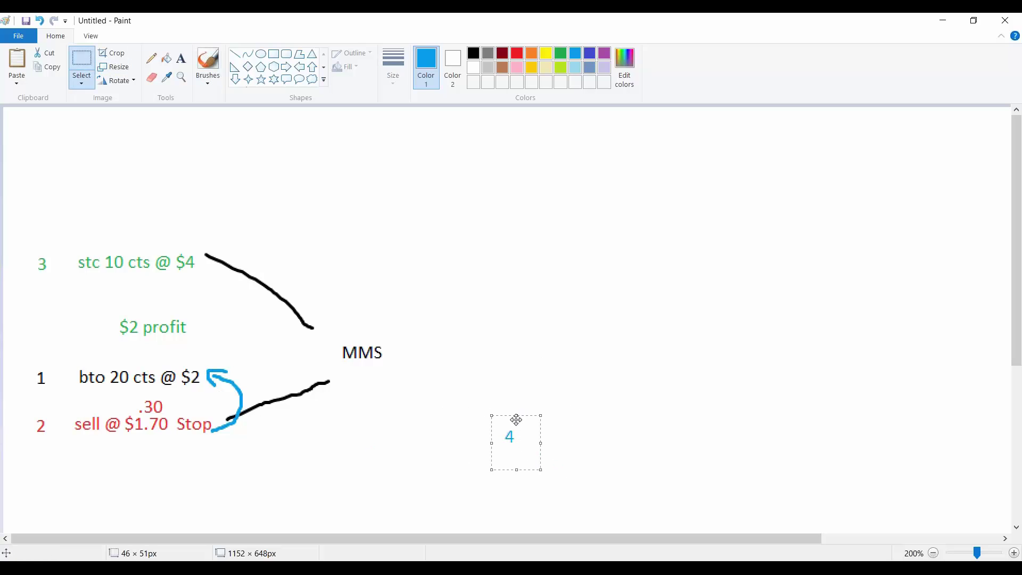
pyautogui.moveTo(502, 417); pyautogui.dragTo(266, 407)
pyautogui.click(345, 432)
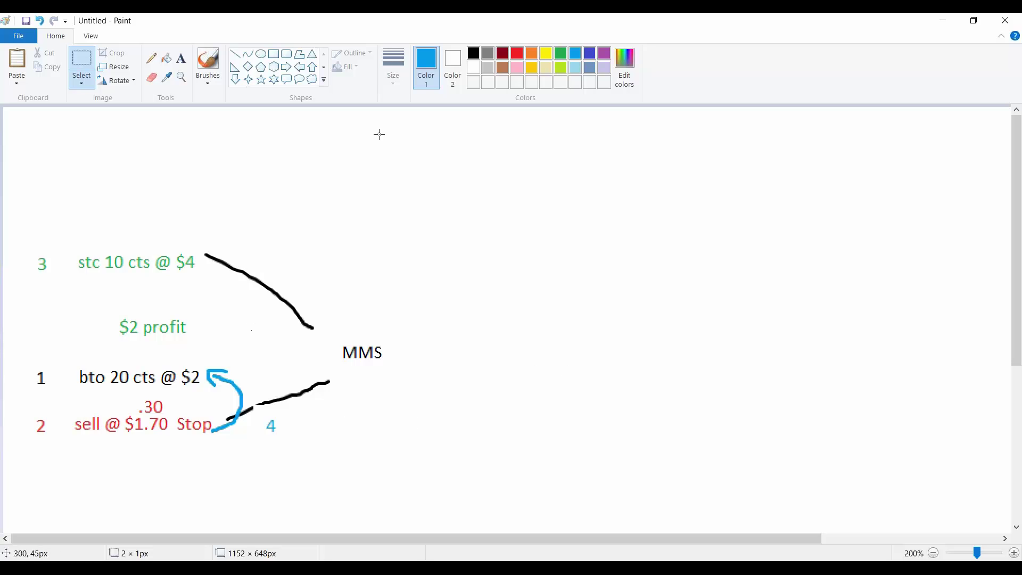
pyautogui.click(946, 21)
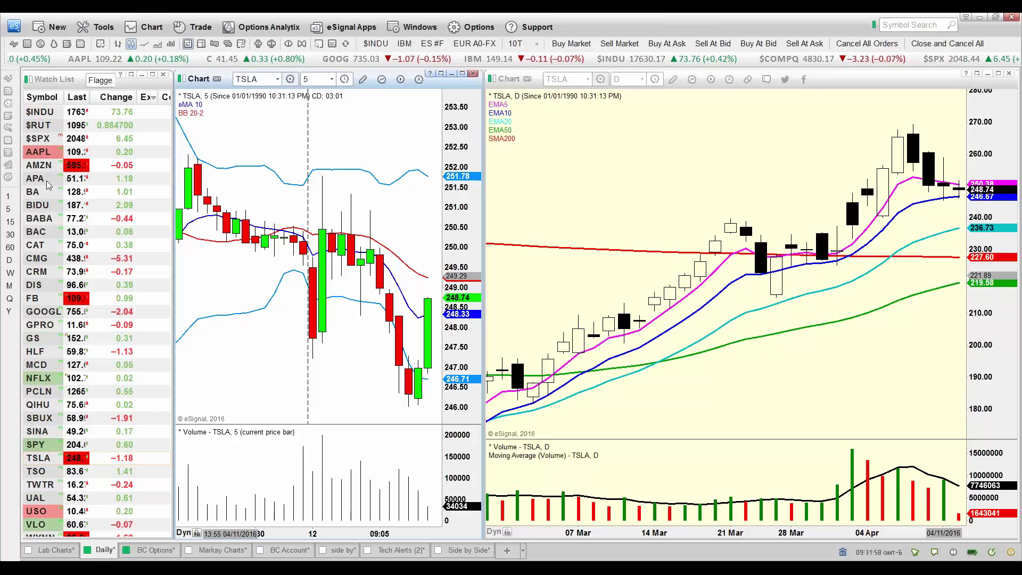
# Chart $SPX in the 5-minute and daily charts on eSignal's Daily page.
pyautogui.click(65, 553)
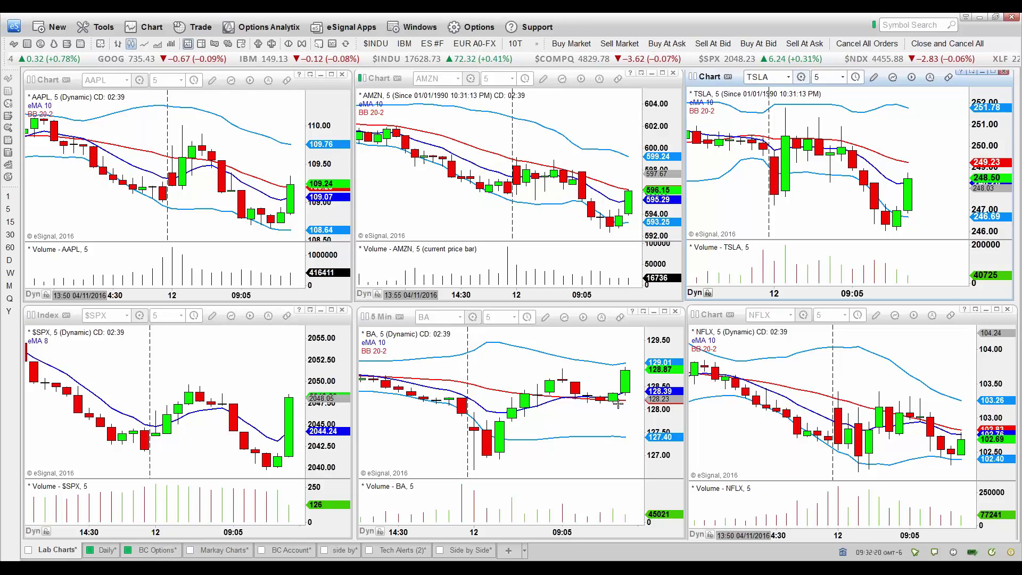
pyautogui.click(107, 550)
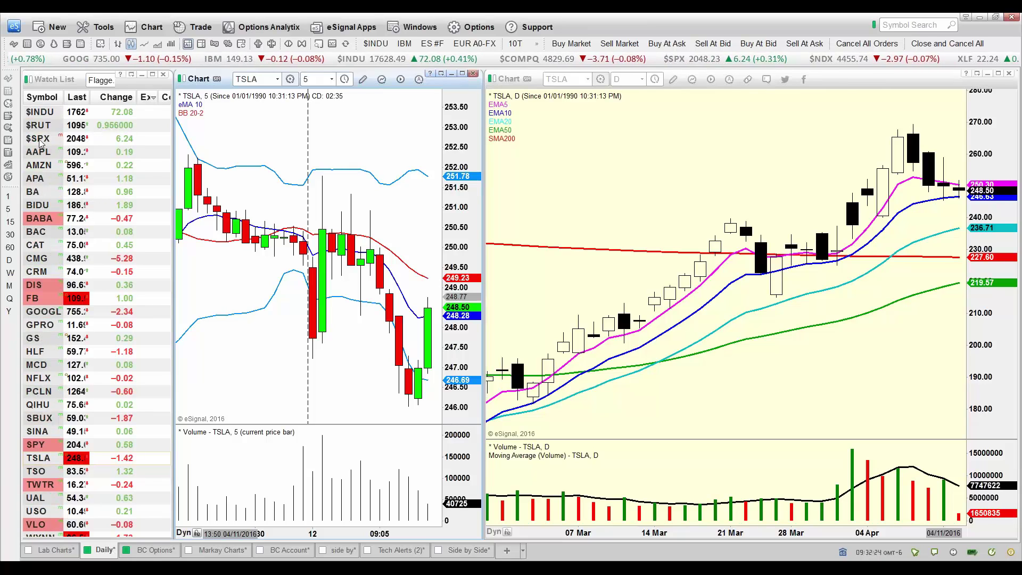
pyautogui.click(98, 138)
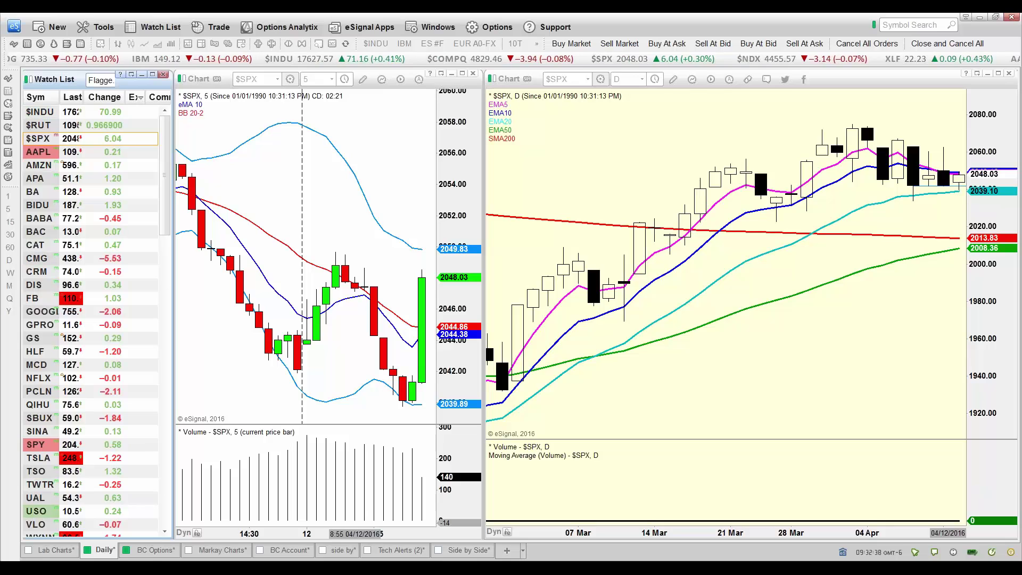
pyautogui.click(151, 551)
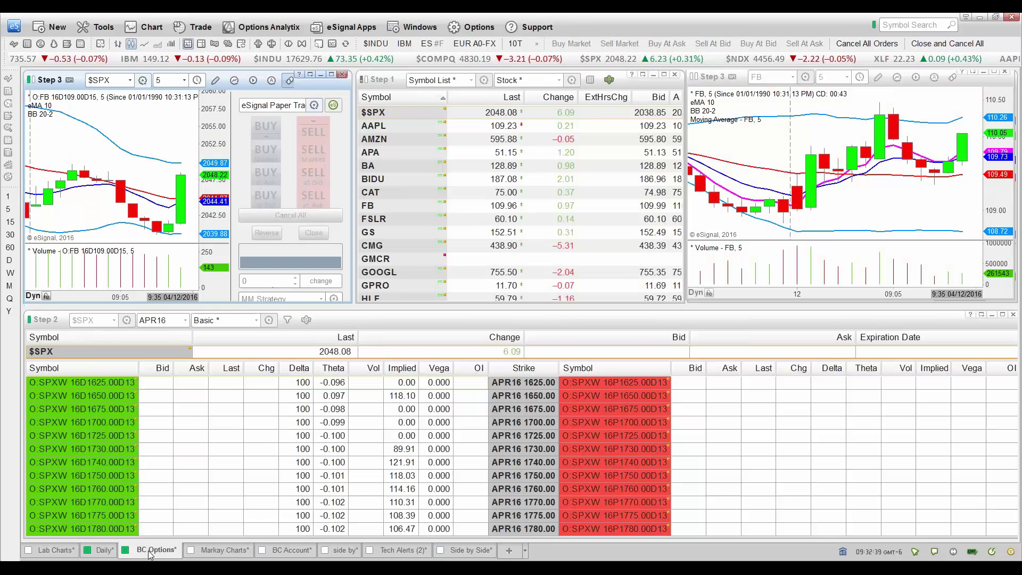
pyautogui.click(104, 553)
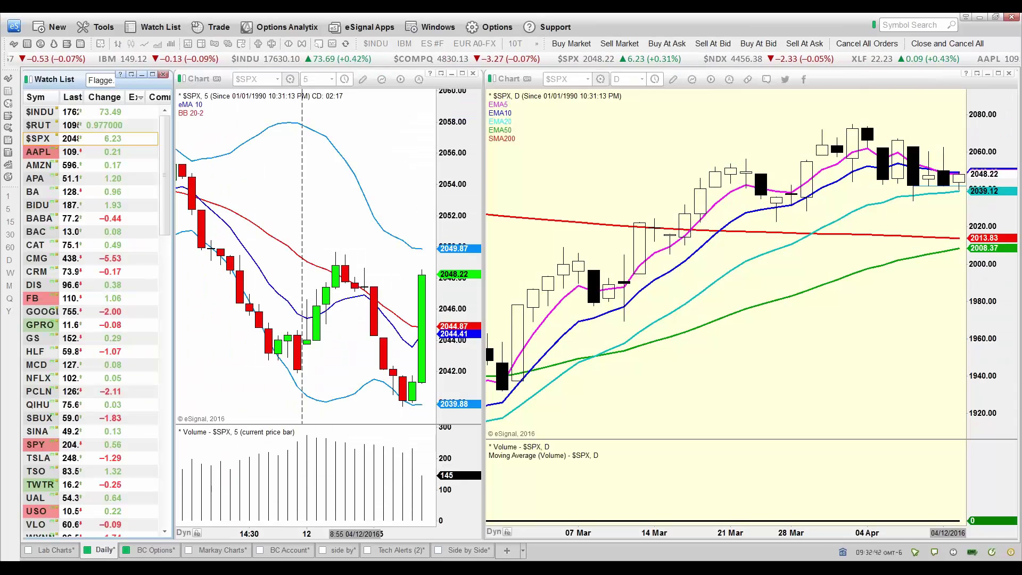
# Review the Paint trade-plan sketch, then minimize it to return to eSignal.
pyautogui.moveTo(638, 565)
pyautogui.click(574, 479)
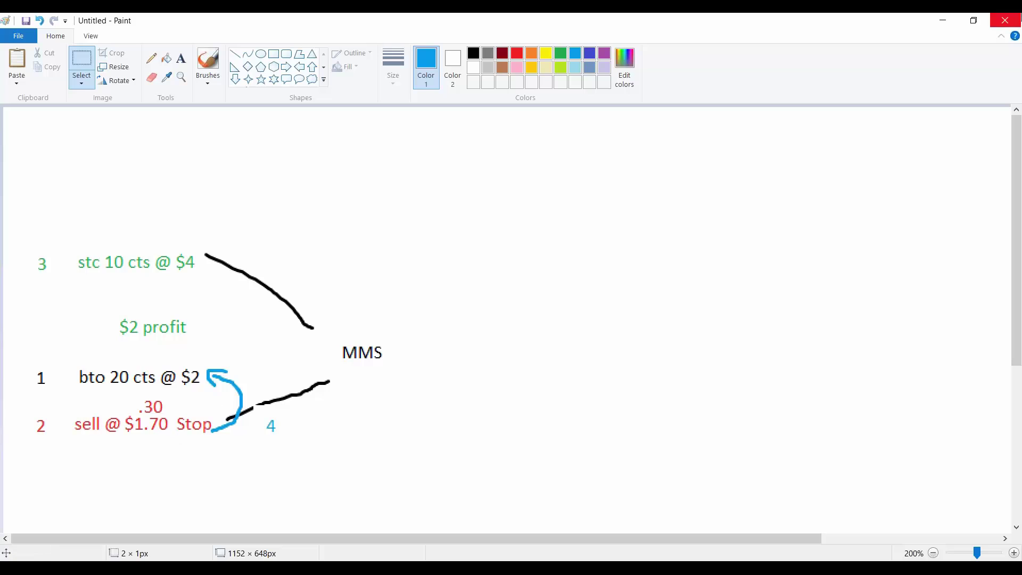
pyautogui.click(943, 20)
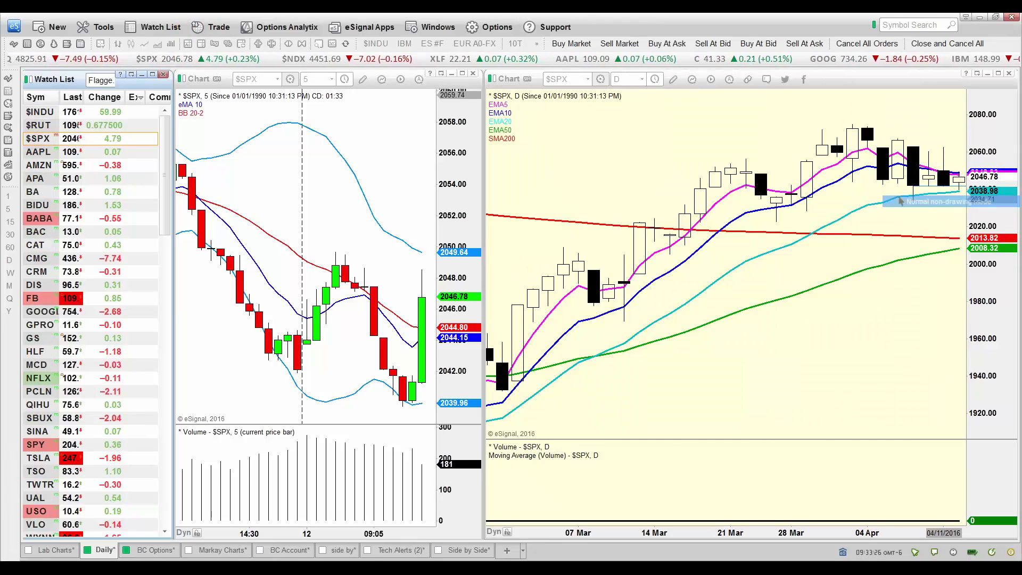
# Open the Money Management Planner from the Trade menu.
pyautogui.click(226, 30)
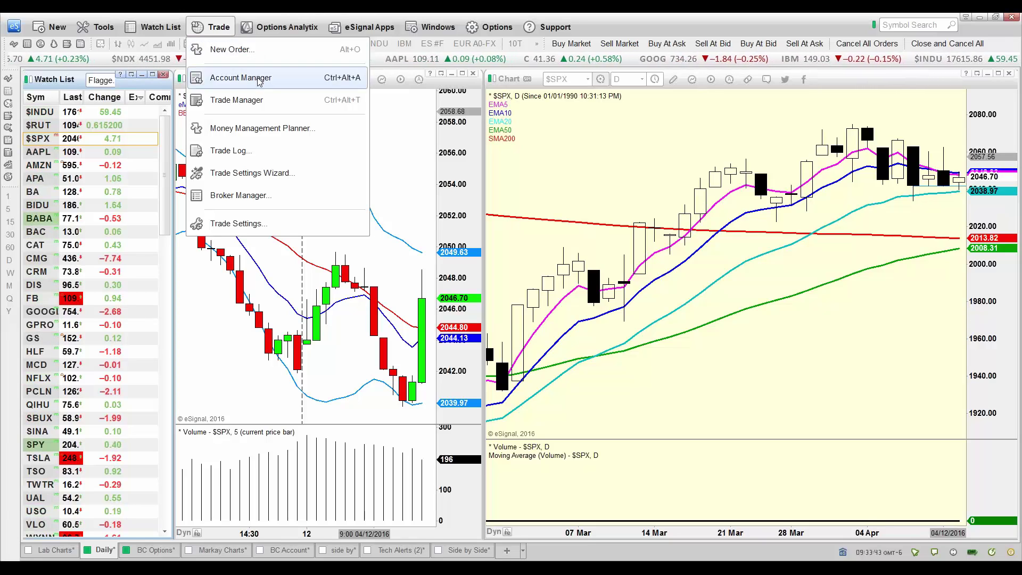
pyautogui.click(253, 128)
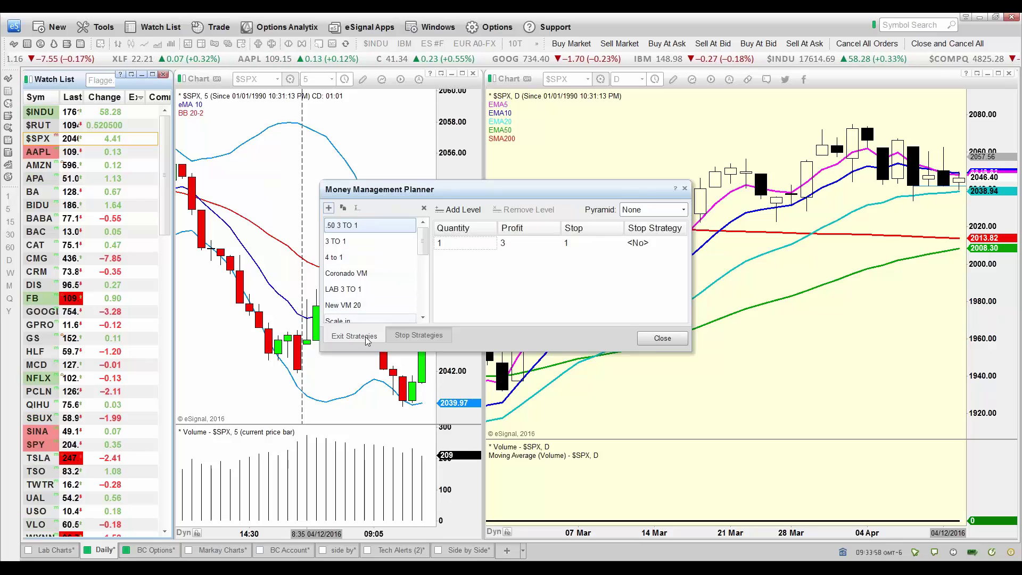
# Check the Stop and Exit Strategies lists, then create a new exit strategy.
pyautogui.click(425, 335)
pyautogui.click(350, 334)
pyautogui.click(418, 336)
pyautogui.click(355, 337)
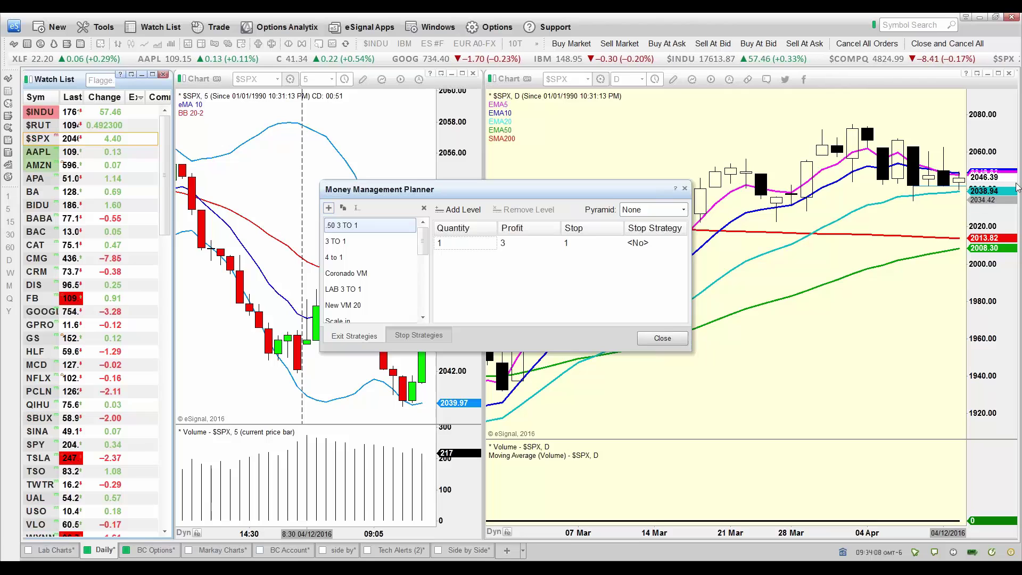
pyautogui.click(912, 254)
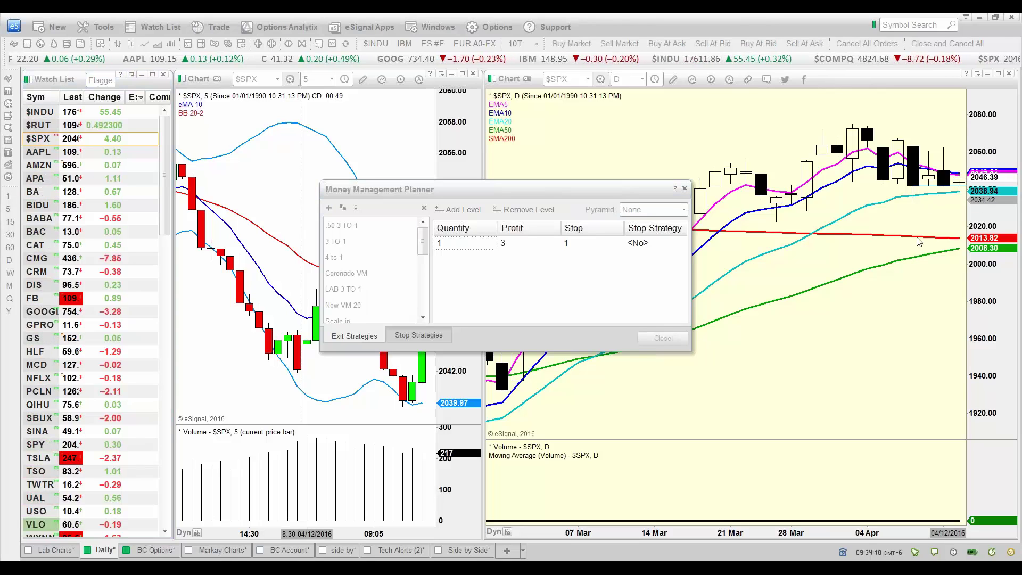
pyautogui.click(328, 207)
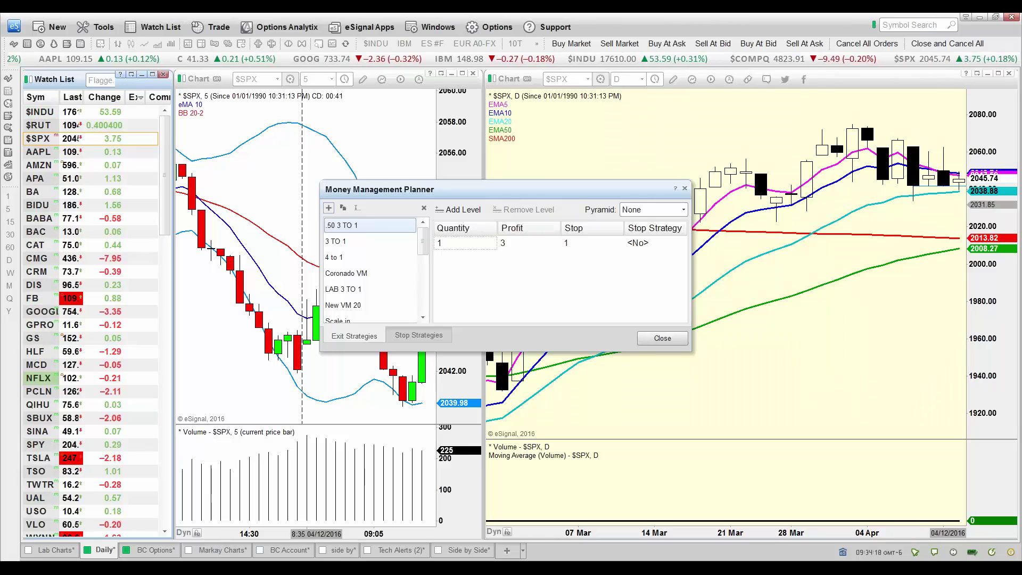
pyautogui.click(328, 208)
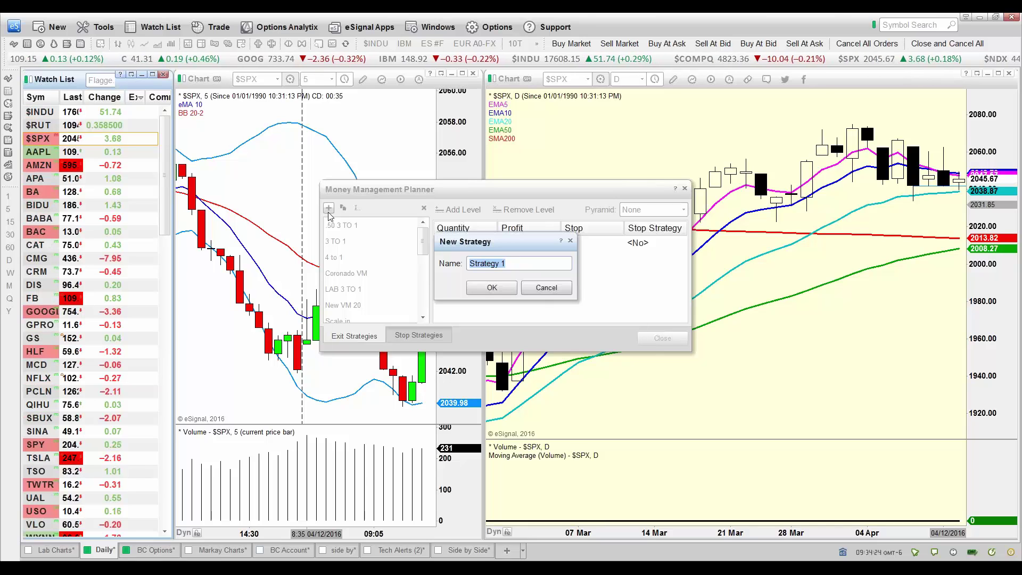
# Name the new exit strategy 'LAB VM 20' and confirm it.
pyautogui.write('V')
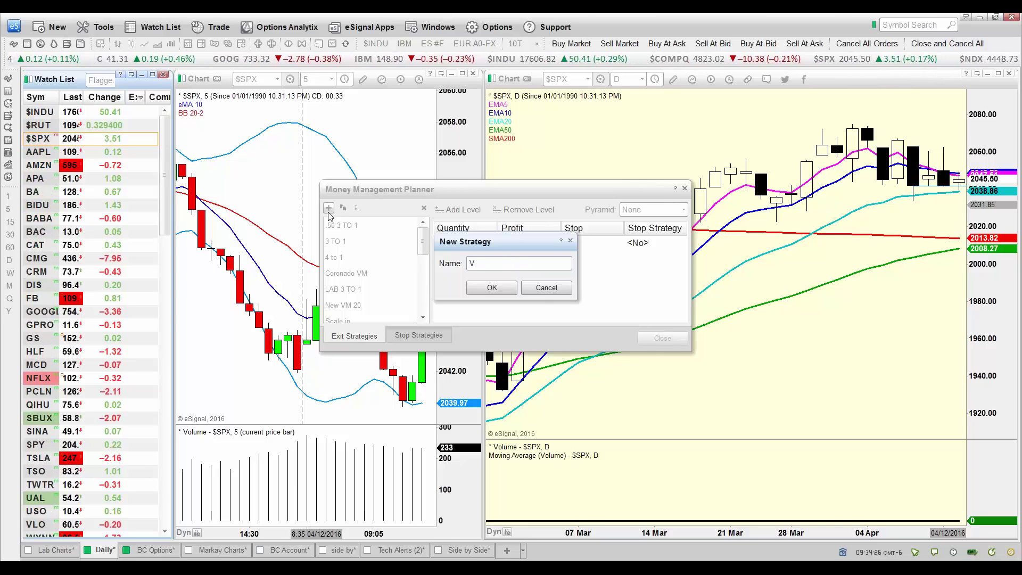
pyautogui.write('M ')
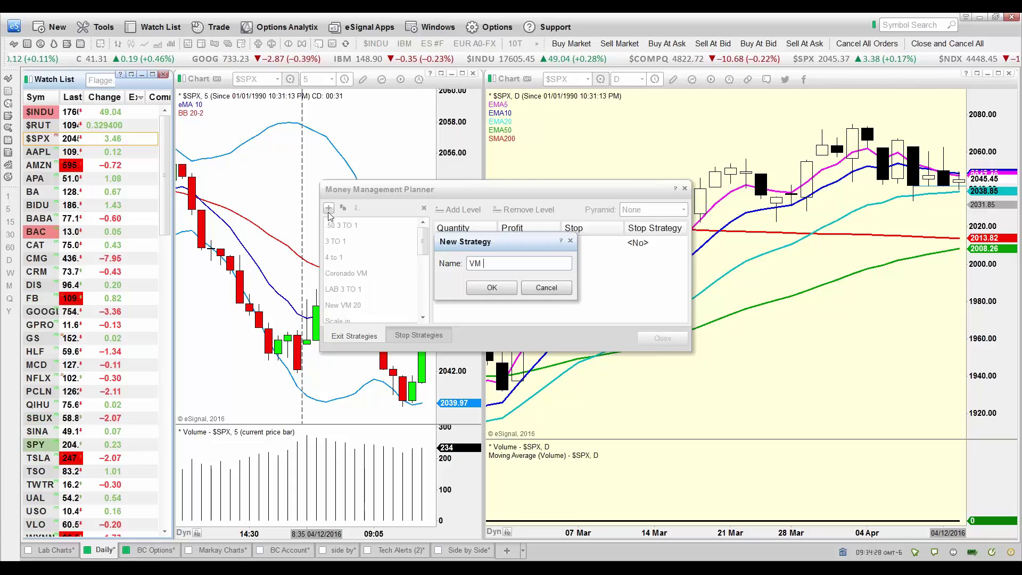
pyautogui.write('2')
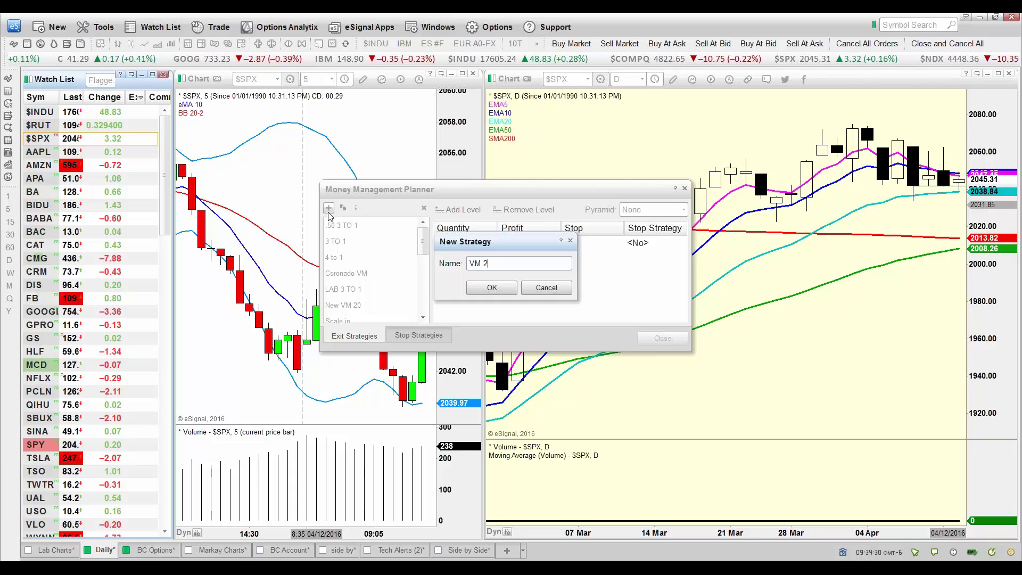
pyautogui.write('0')
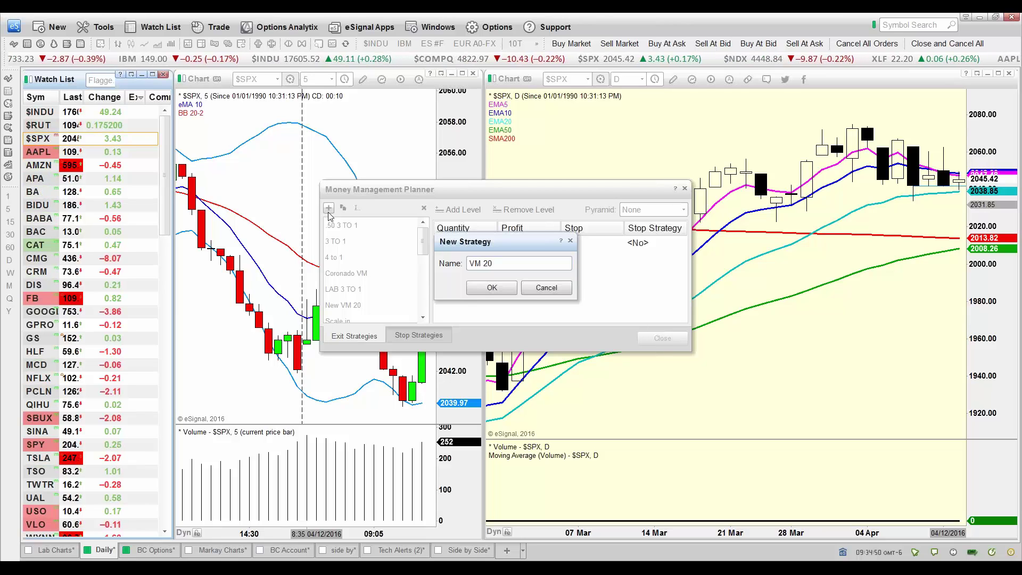
pyautogui.press('Left')
pyautogui.press('Left')
pyautogui.press('Left')
pyautogui.press('Left')
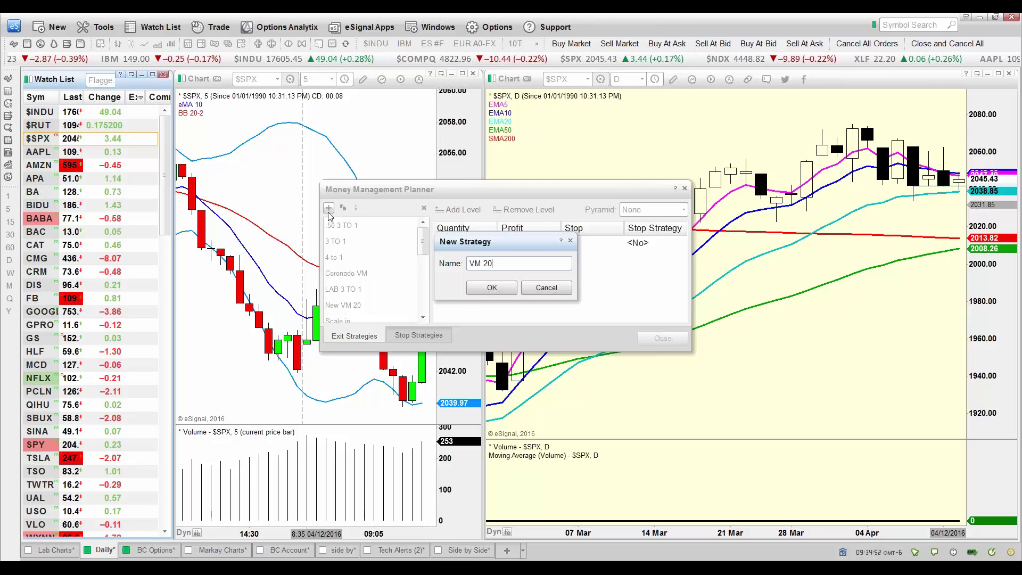
pyautogui.press('Left')
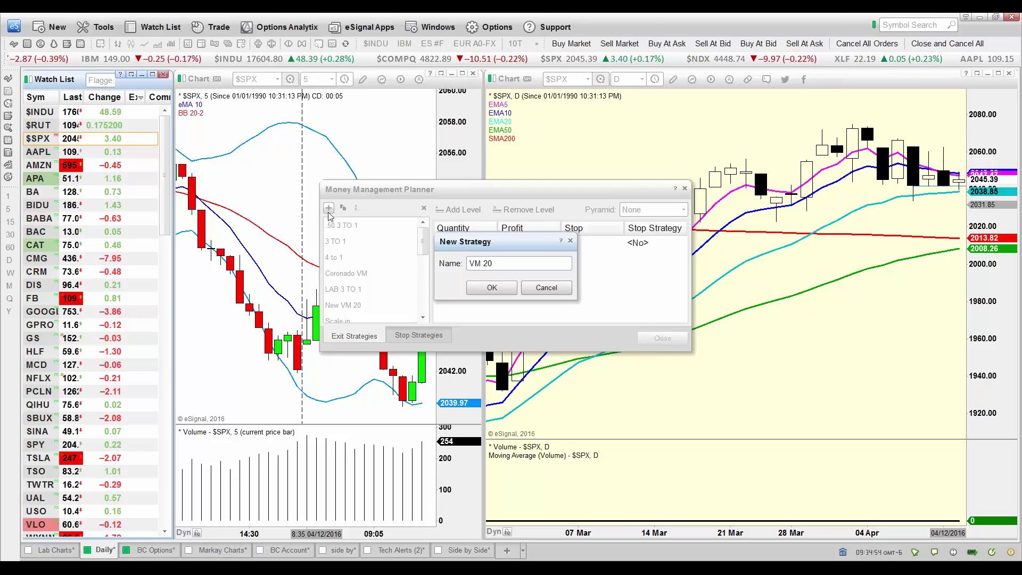
pyautogui.write('LAB')
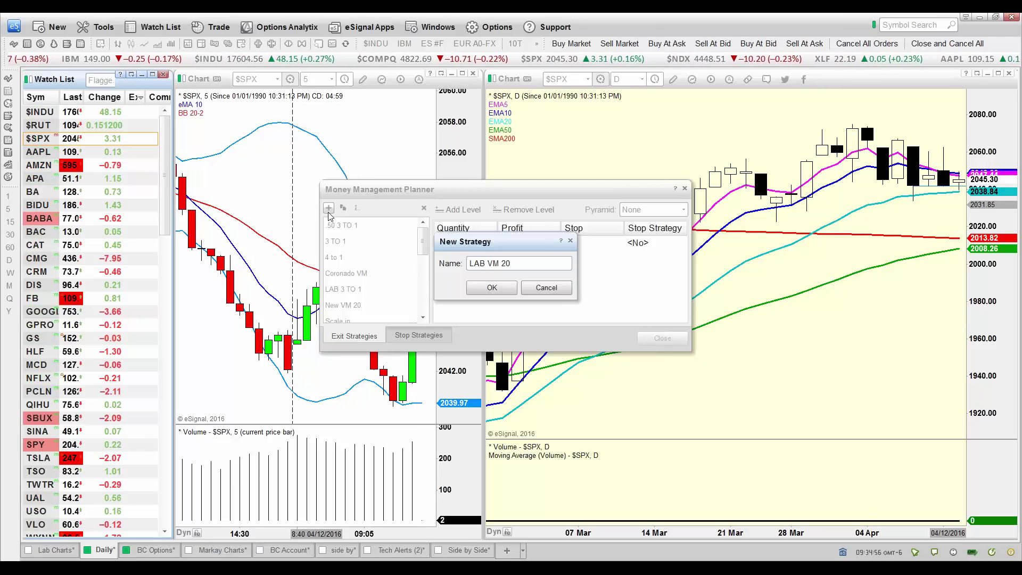
pyautogui.click(491, 288)
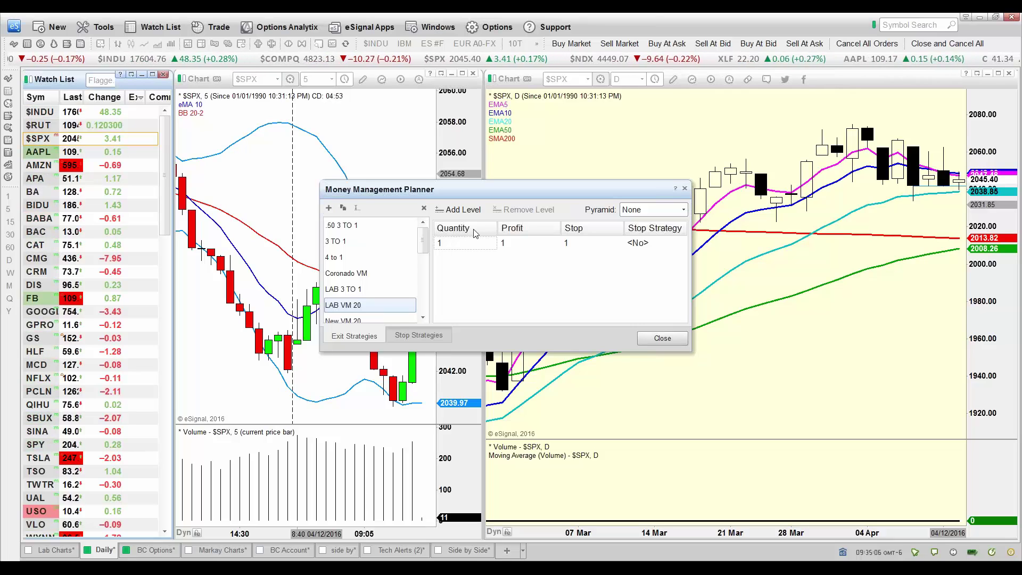
# Enter quantity 20, profit 200 and stop 30 on LAB VM 20's first level.
pyautogui.click(459, 245)
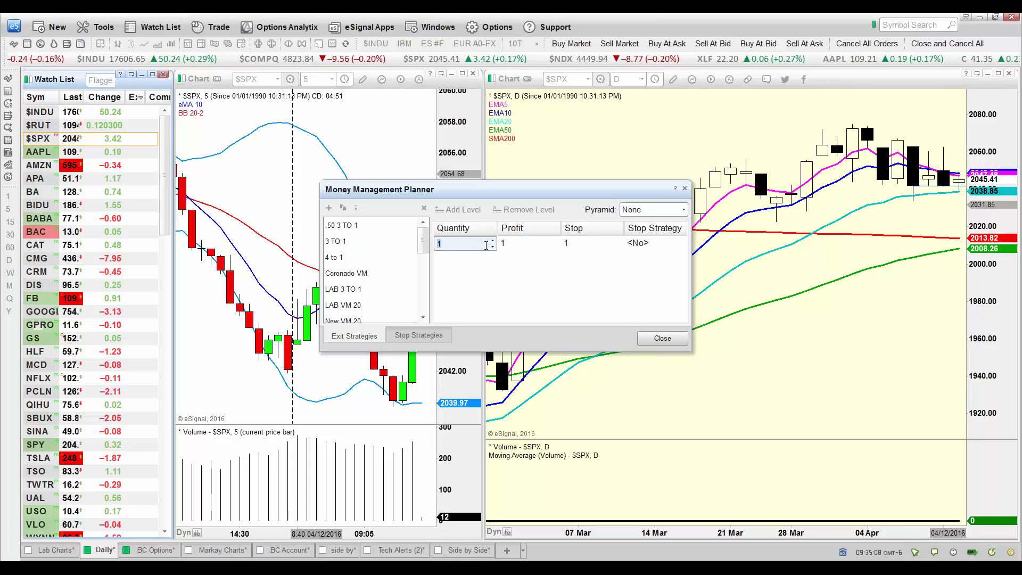
pyautogui.click(467, 244)
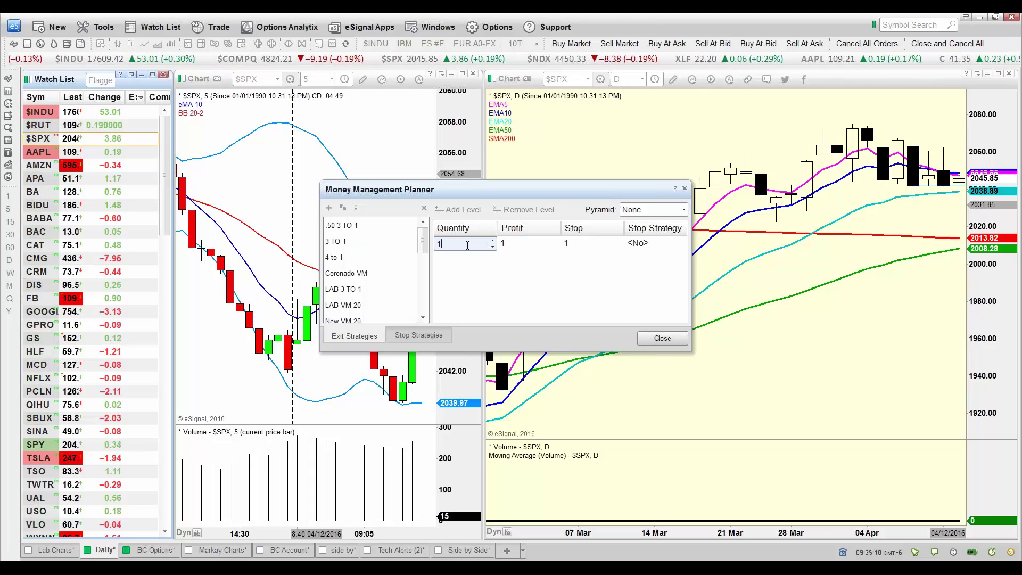
pyautogui.press('BackSpace')
pyautogui.write('20')
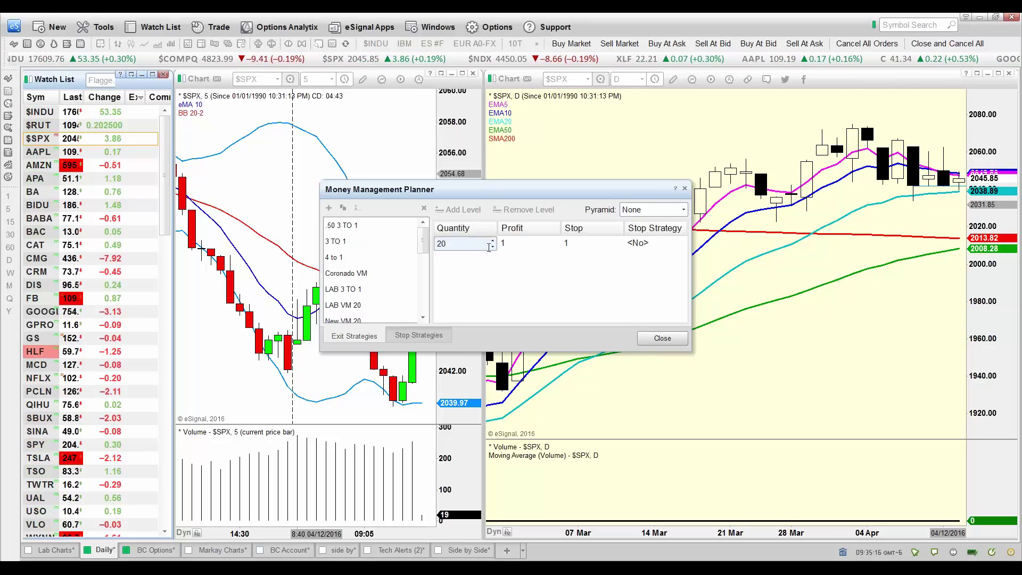
pyautogui.press('Tab')
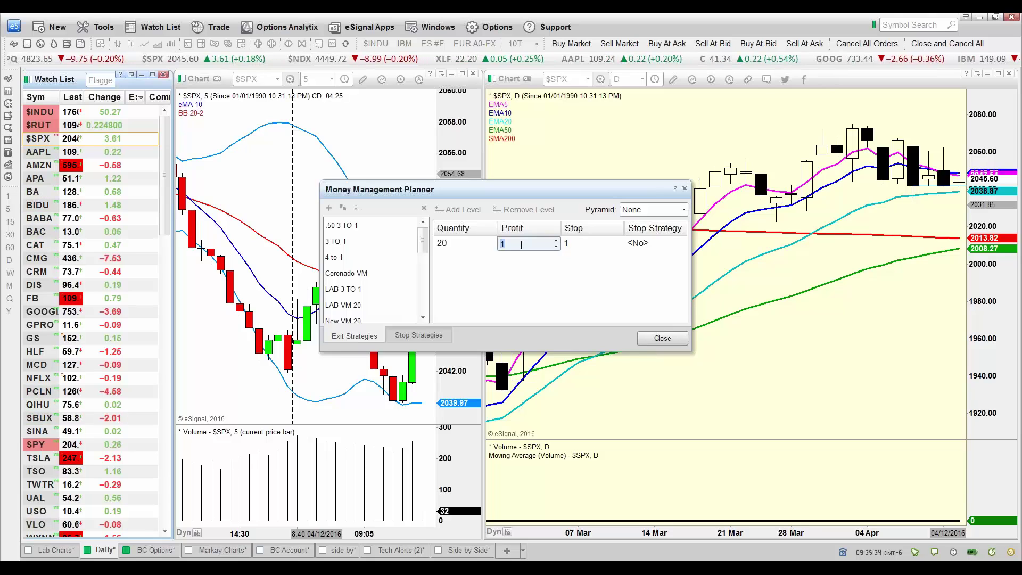
pyautogui.write('200')
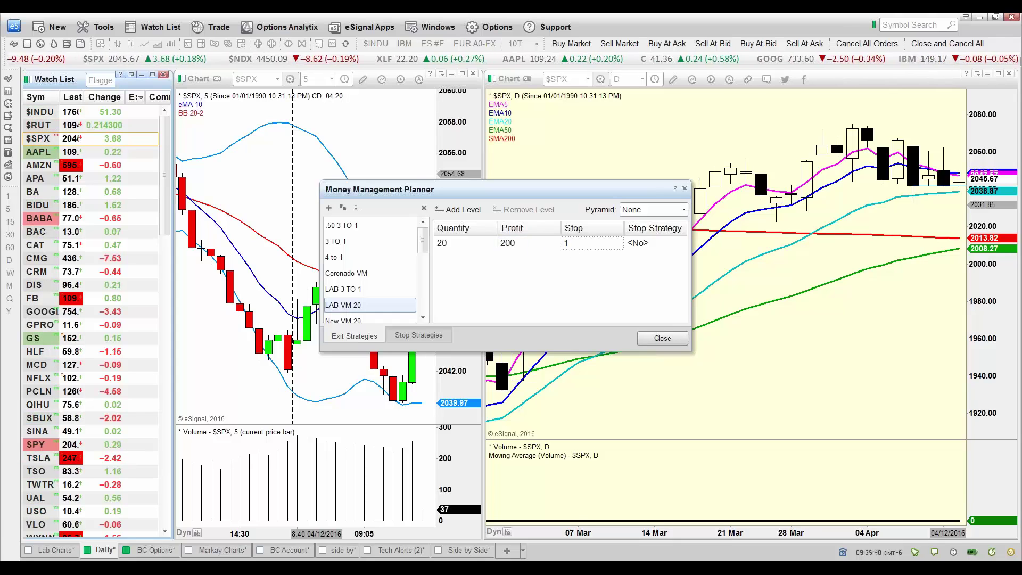
pyautogui.click(565, 243)
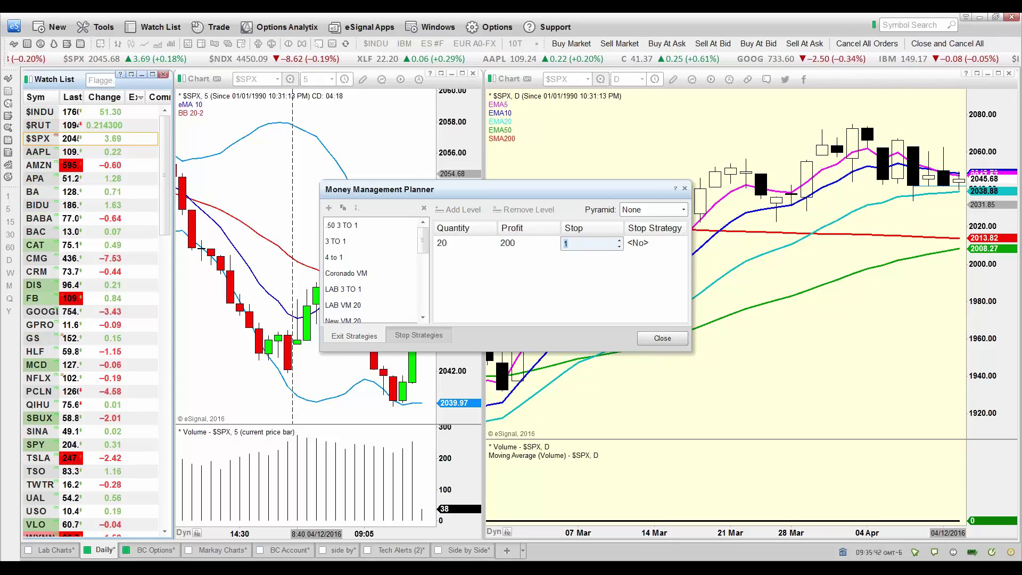
pyautogui.write('30')
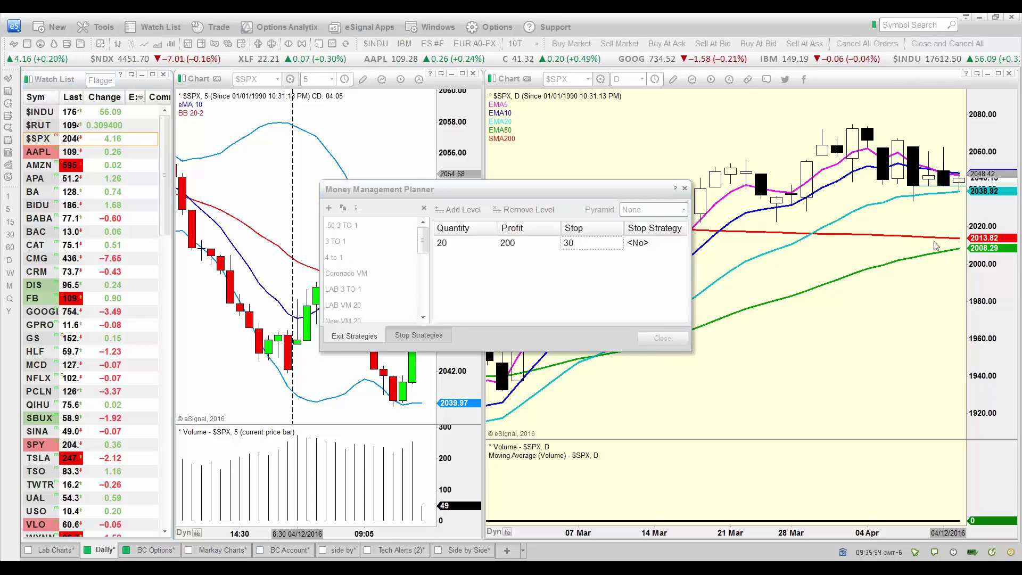
# Commit the stop of 30 and add a new stop strategy named 'LAB VM Stop'.
pyautogui.click(388, 339)
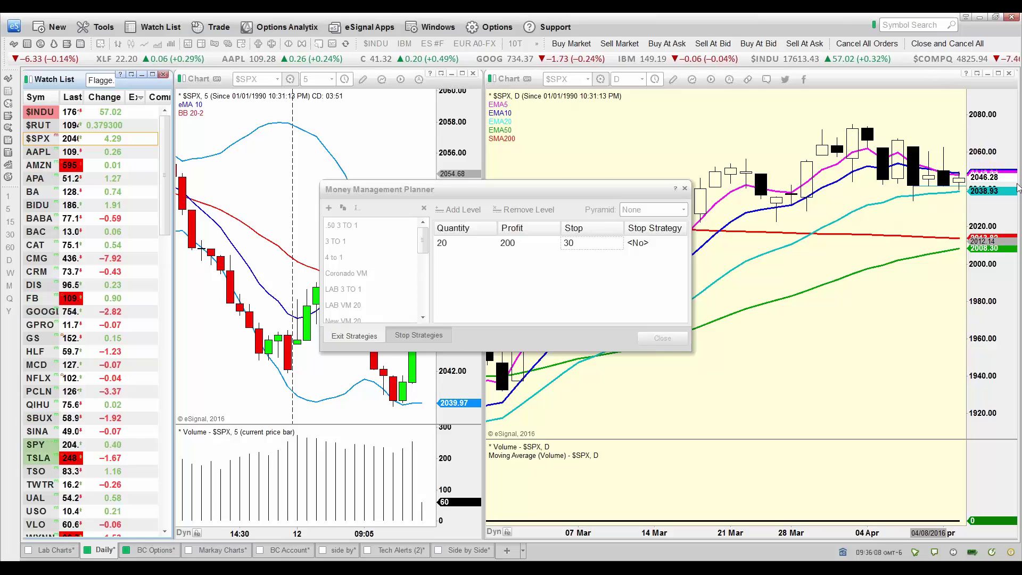
pyautogui.click(402, 336)
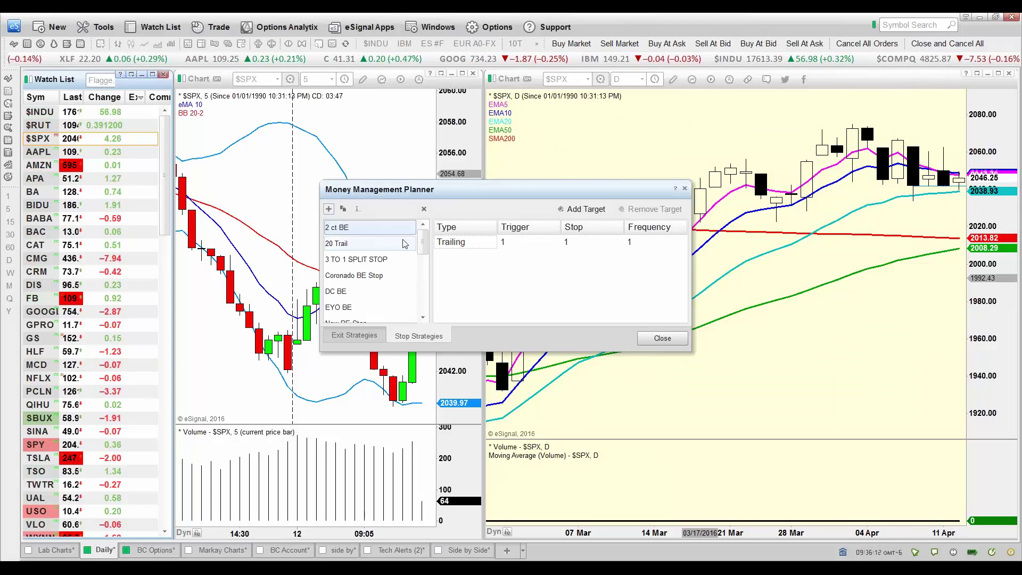
pyautogui.click(328, 209)
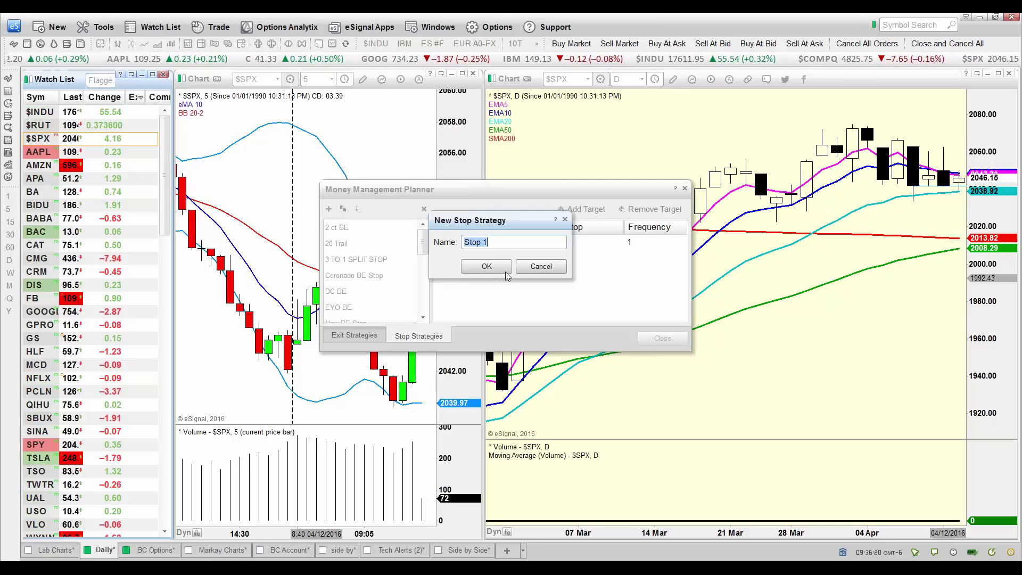
pyautogui.write('LAB VM')
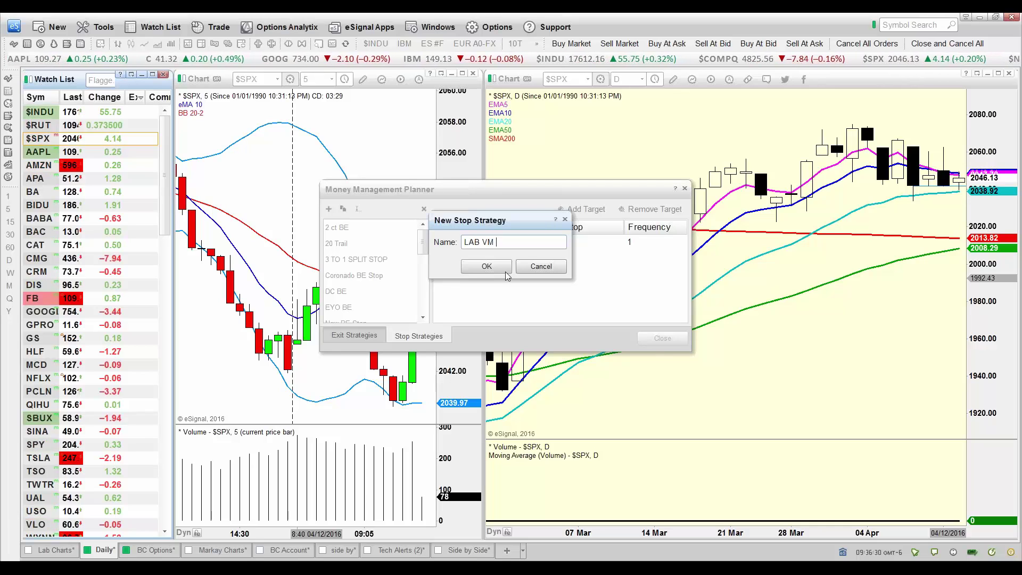
pyautogui.write('Stop')
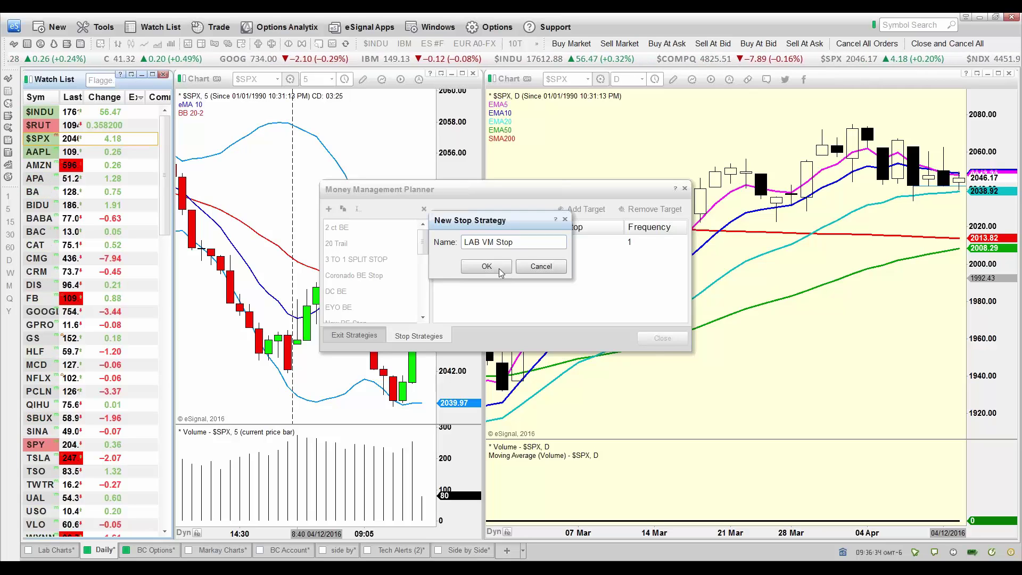
pyautogui.click(499, 268)
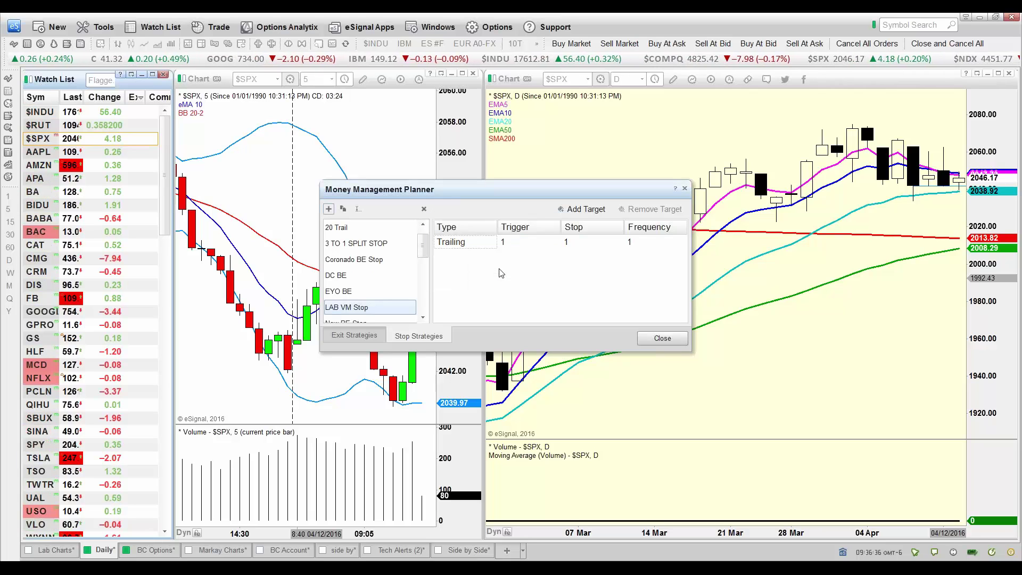
# Change LAB VM Stop's type from Trailing to Break Even with a trigger of 200.
pyautogui.click(473, 231)
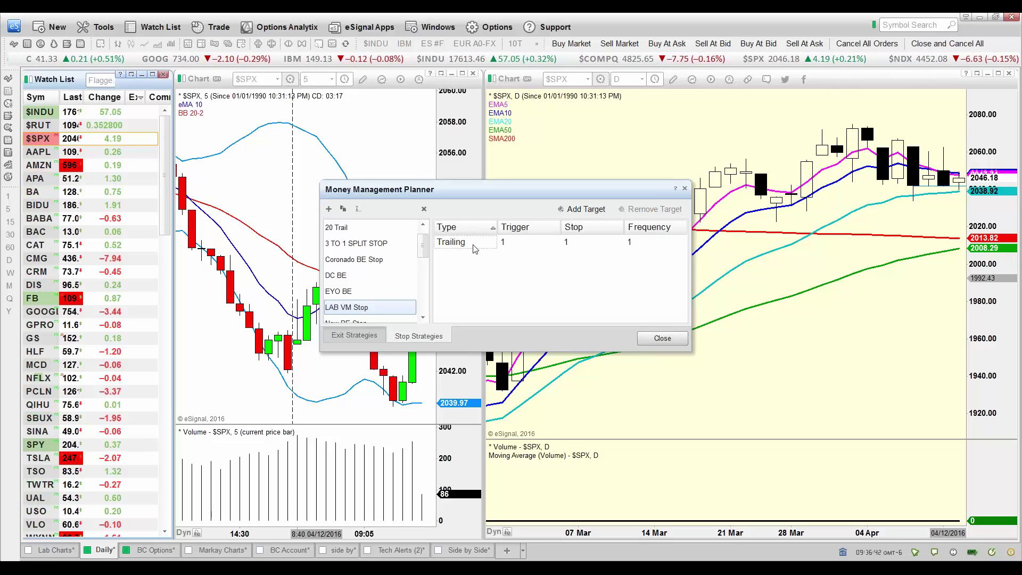
pyautogui.click(473, 245)
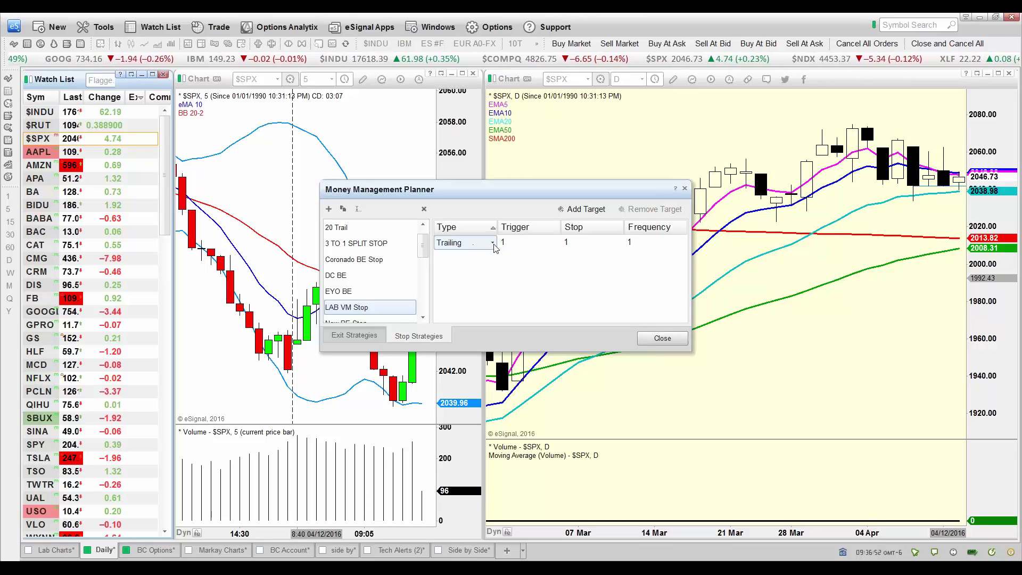
pyautogui.click(493, 245)
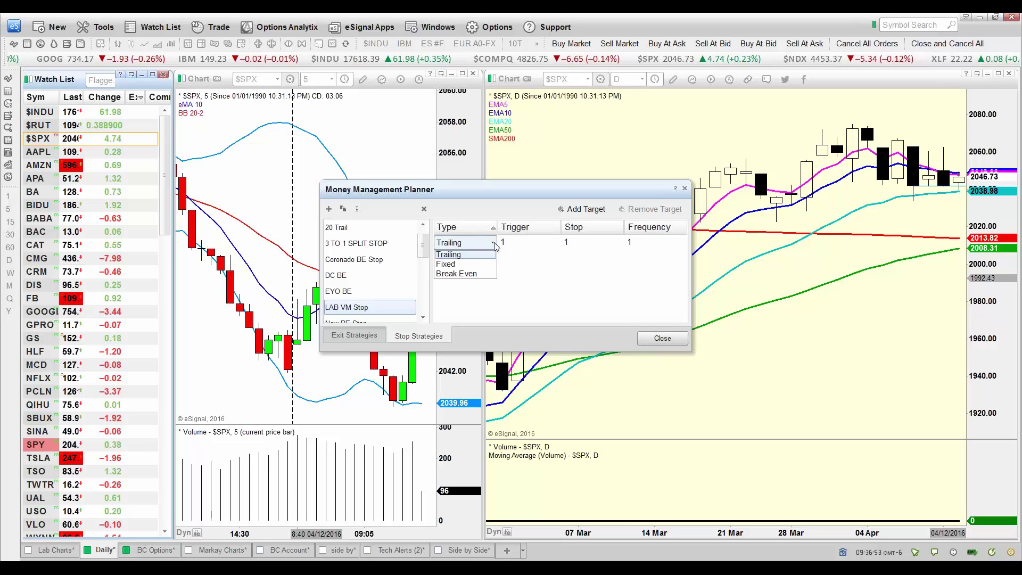
pyautogui.click(455, 273)
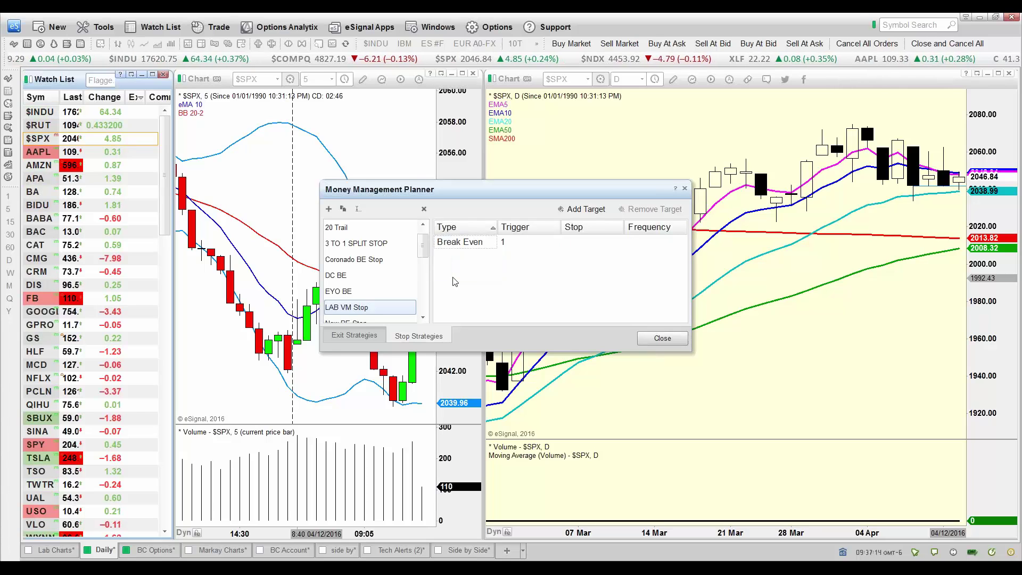
pyautogui.click(503, 242)
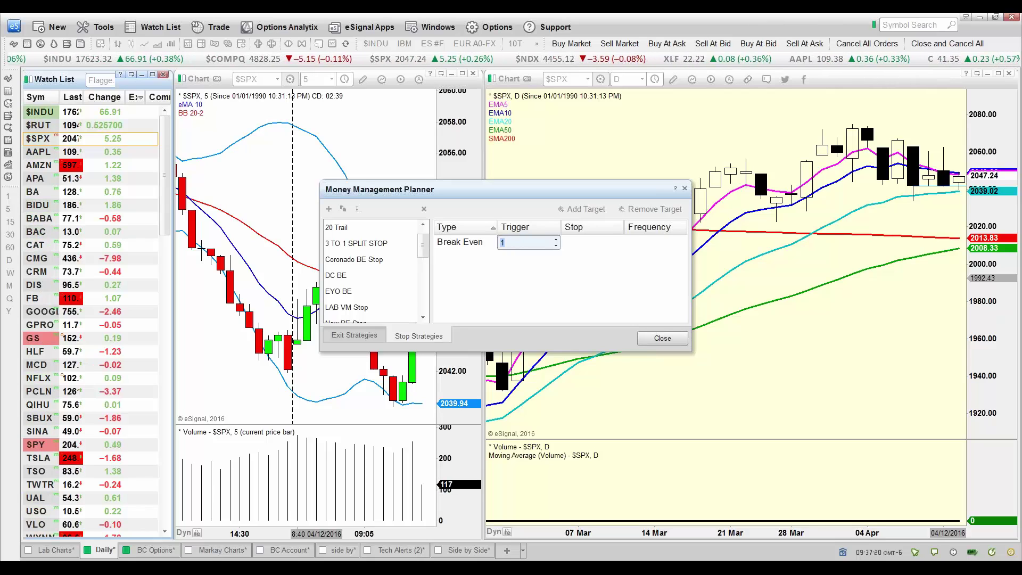
pyautogui.write('200')
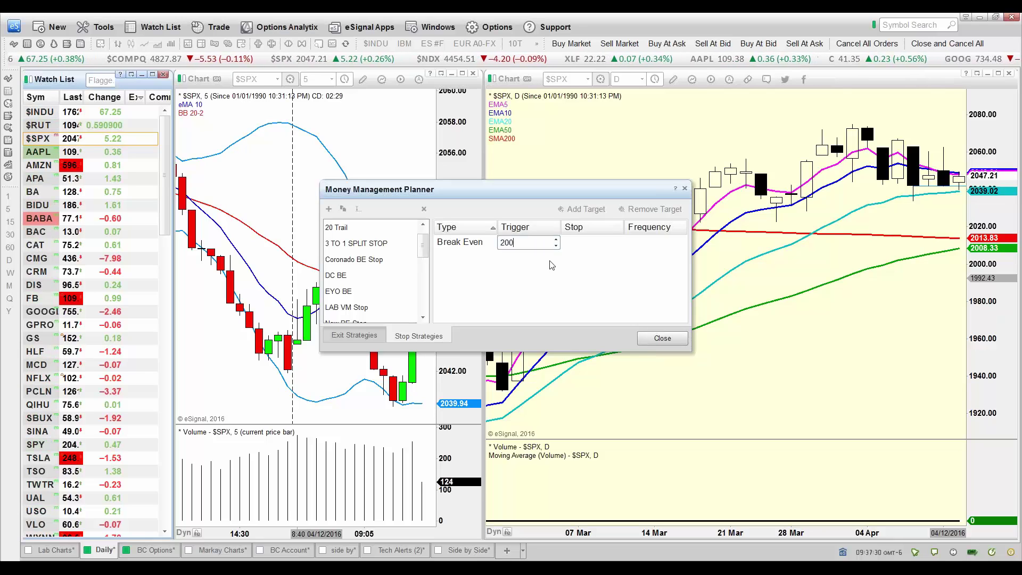
pyautogui.press('Return')
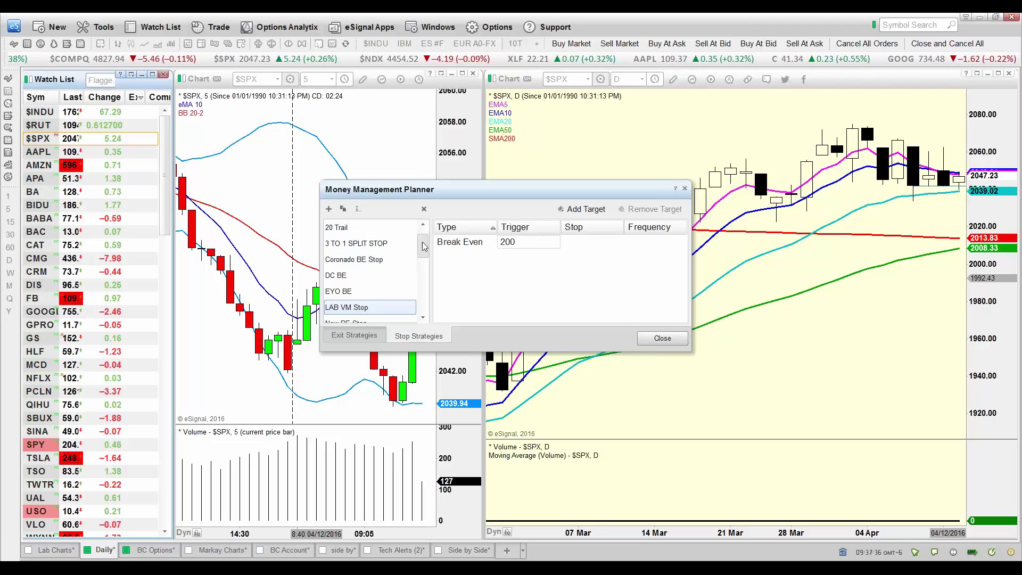
pyautogui.scroll(-1, 425, 255)
pyautogui.scroll(-3, 424, 254)
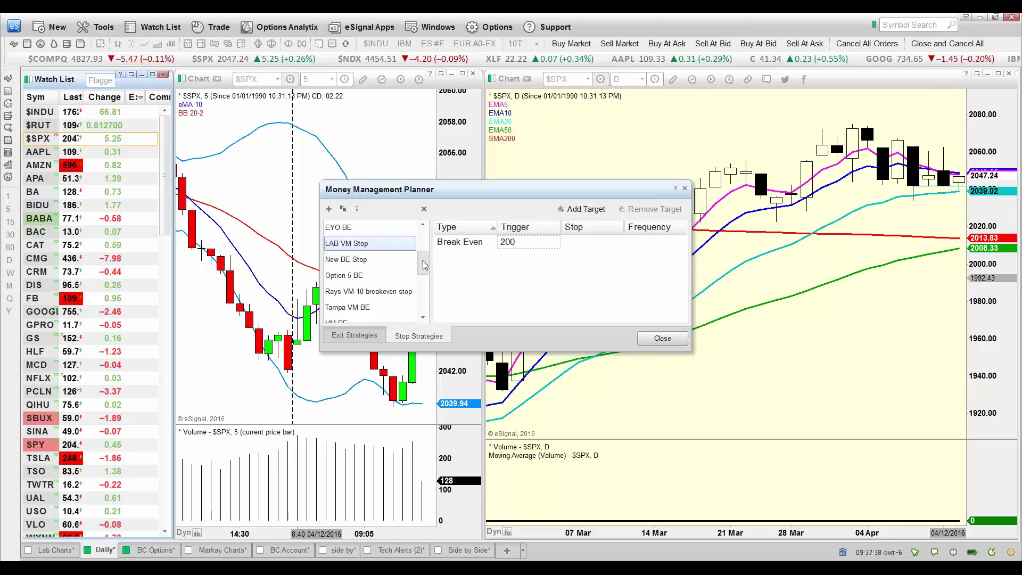
pyautogui.scroll(-1, 422, 266)
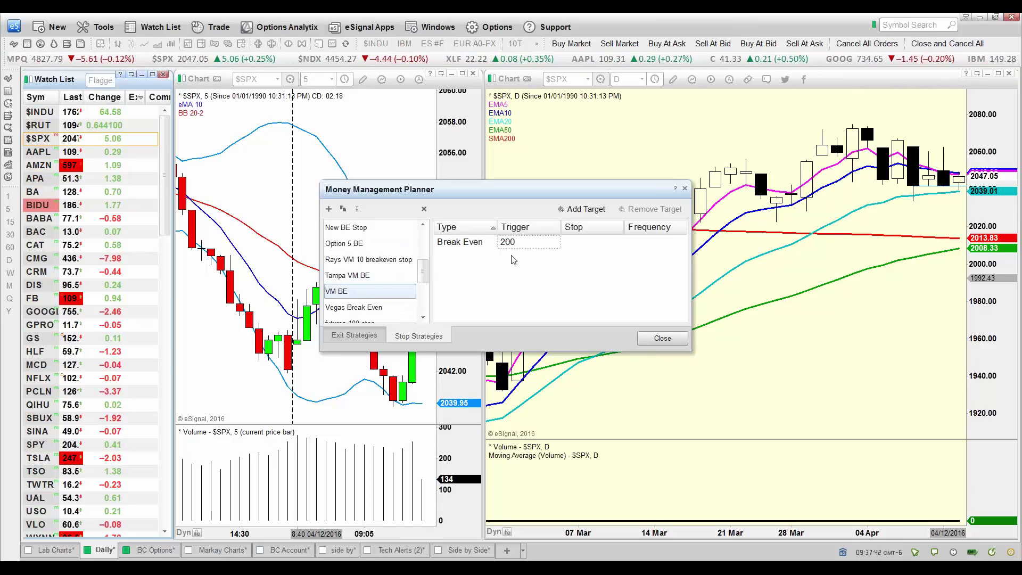
# Reduce the first level's quantity in LAB VM 20 from 20 to 10.
pyautogui.click(335, 337)
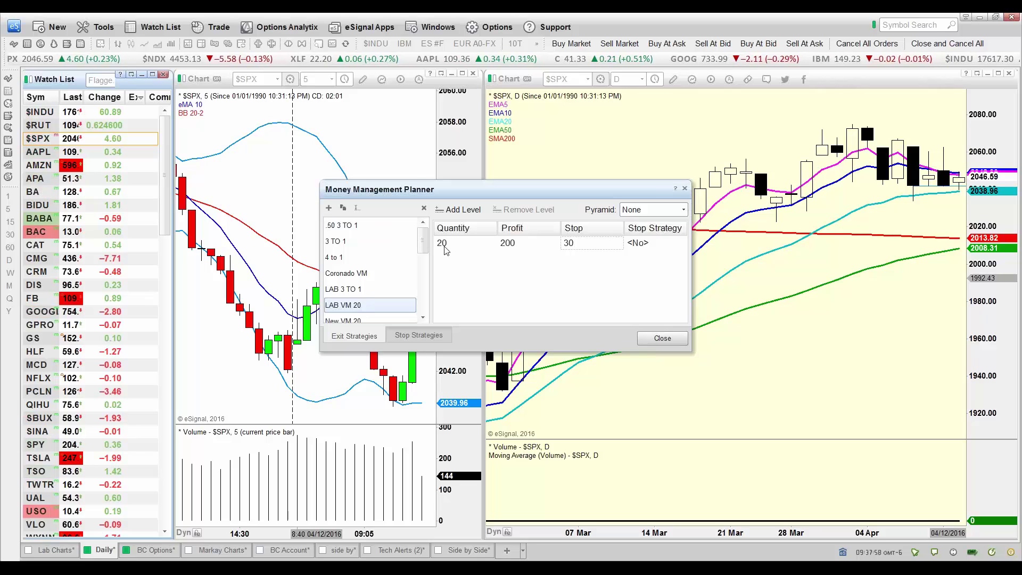
pyautogui.doubleClick(468, 243)
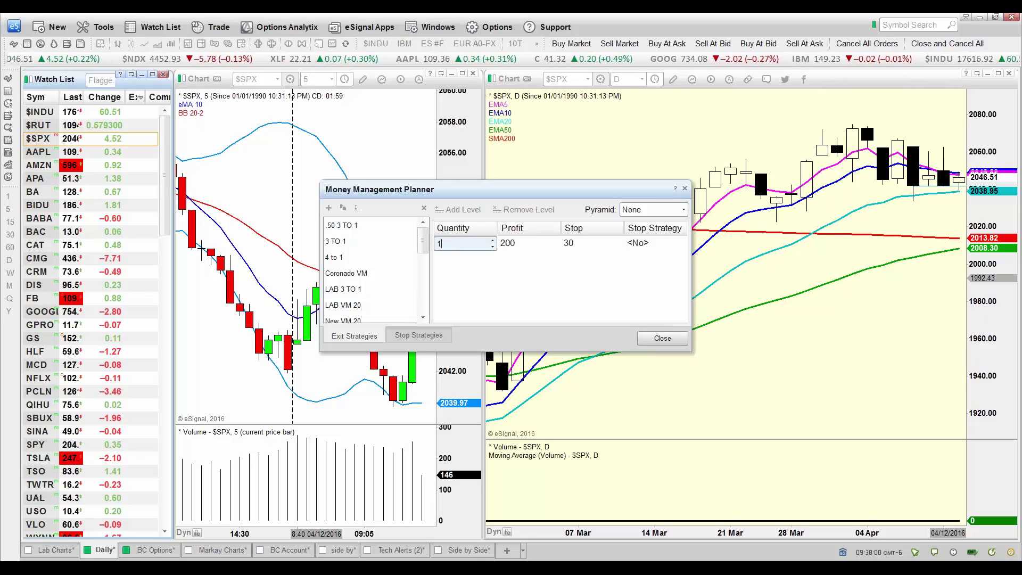
pyautogui.press('BackSpace')
pyautogui.write('10')
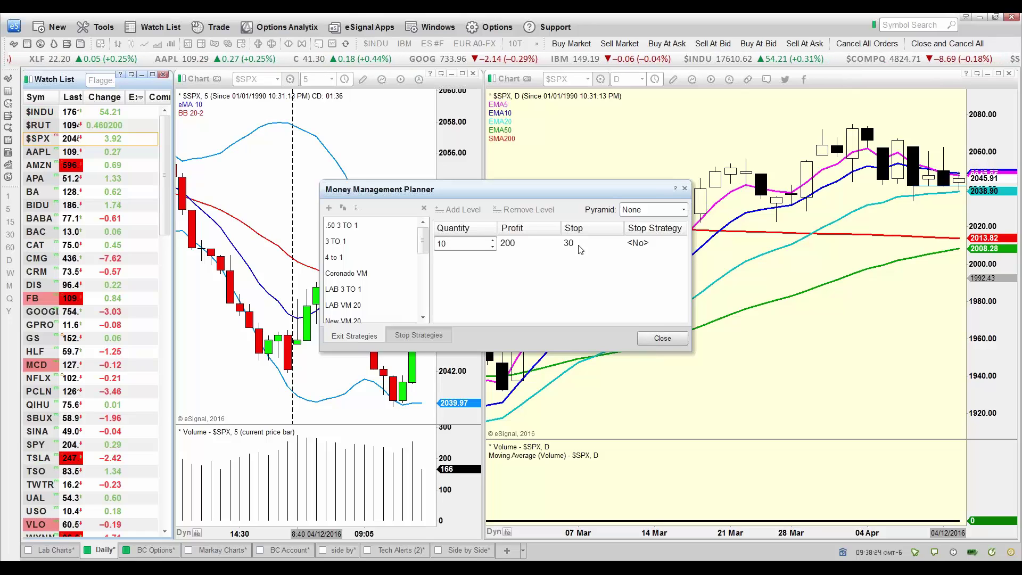
pyautogui.click(453, 269)
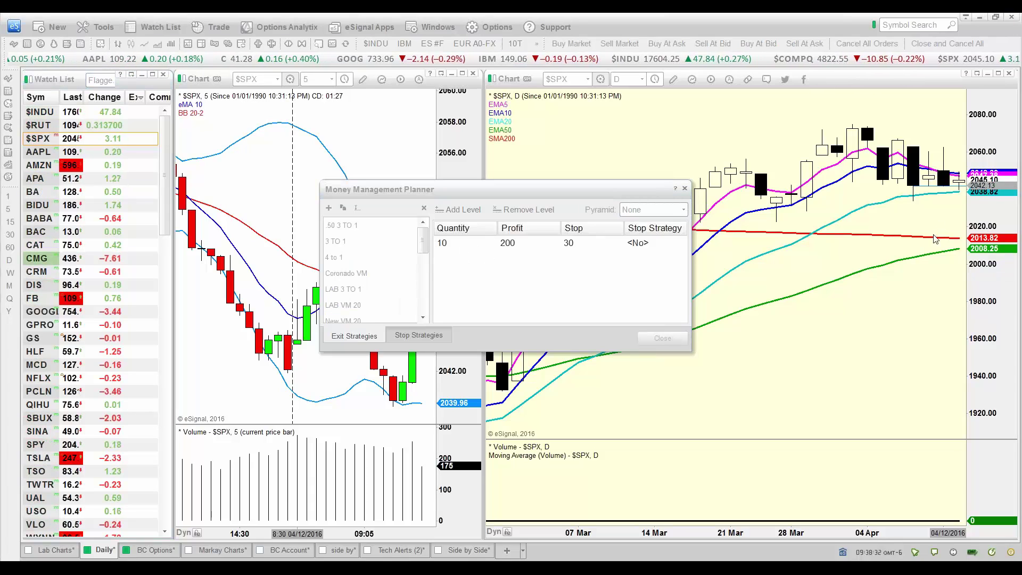
pyautogui.click(483, 186)
pyautogui.click(437, 208)
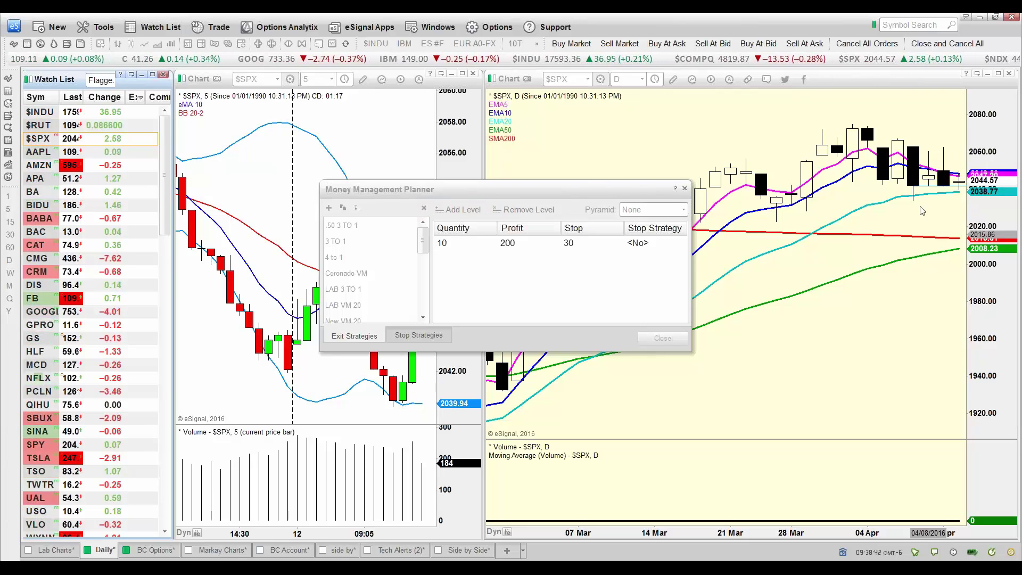
# Add a second level to LAB VM 20 with quantity 10, profit 0 (None) and stop 30.
pyautogui.click(457, 209)
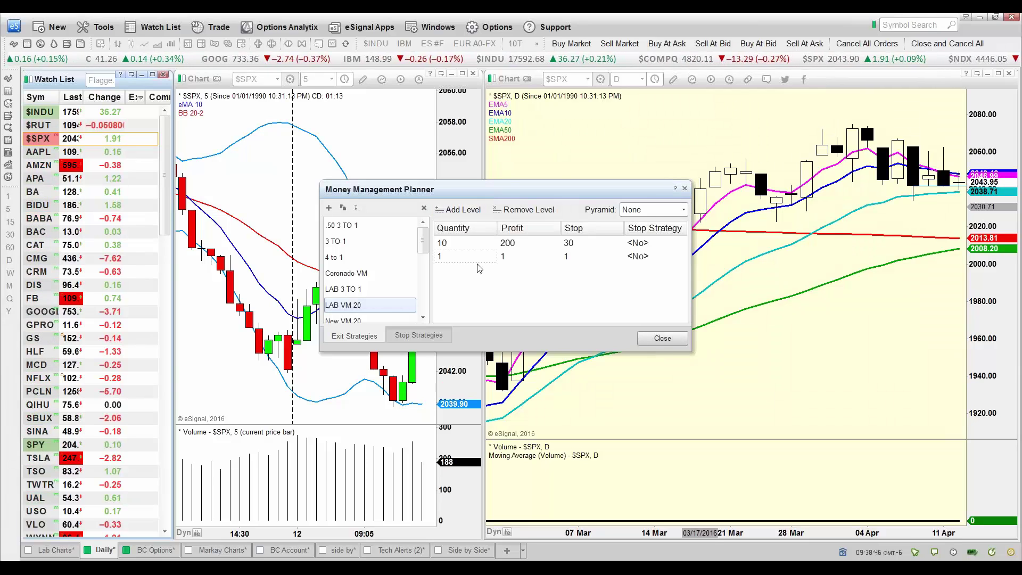
pyautogui.click(485, 254)
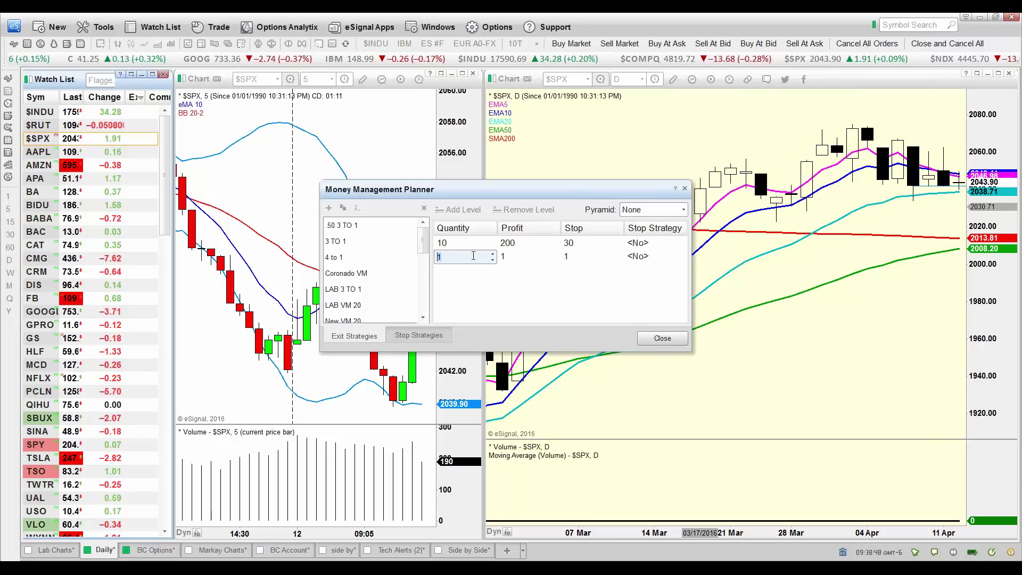
pyautogui.write('10')
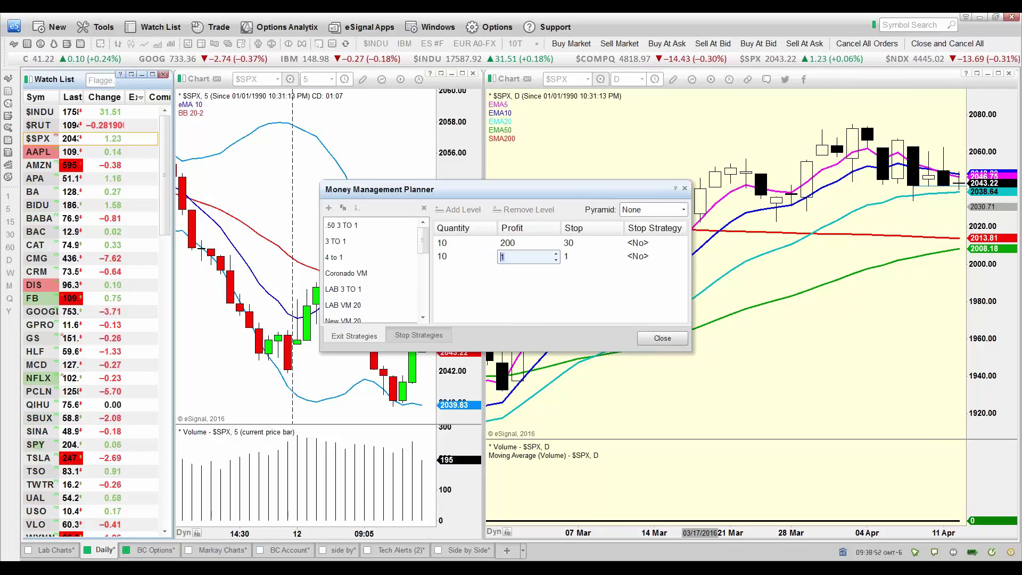
pyautogui.click(508, 258)
pyautogui.write('0')
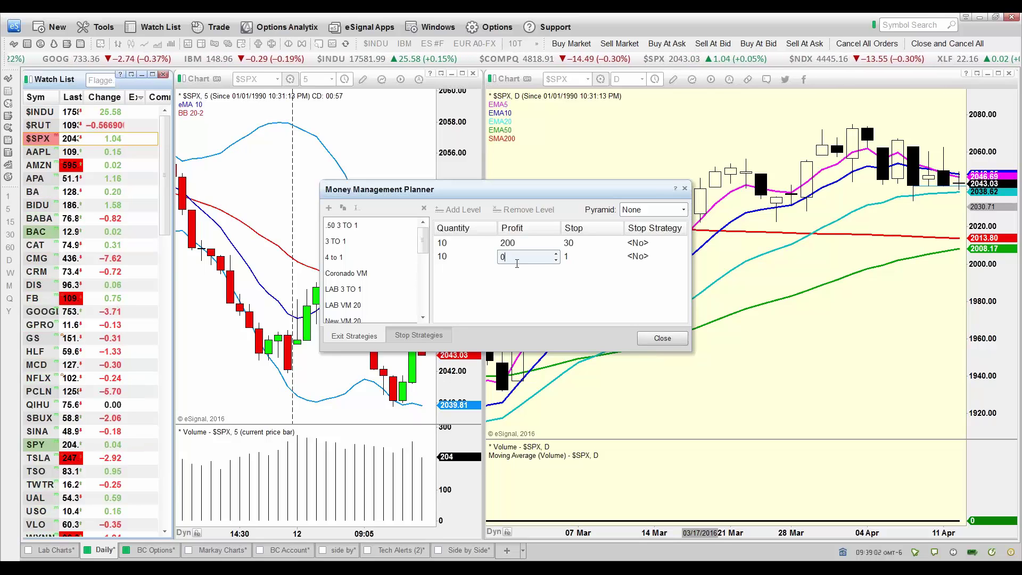
pyautogui.click(570, 258)
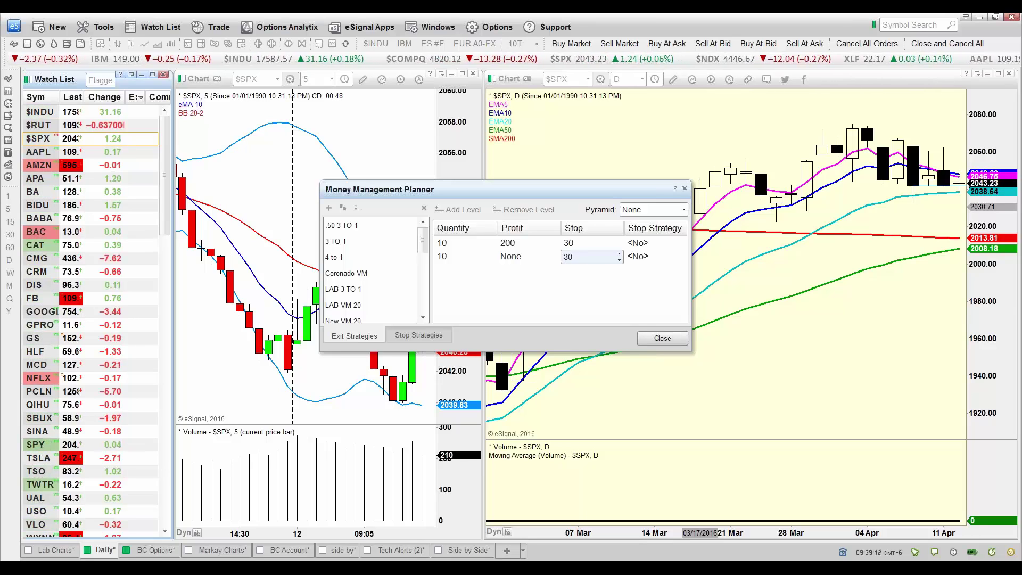
# Pick LAB VM Stop from the second level's Stop Strategy dropdown.
pyautogui.click(646, 256)
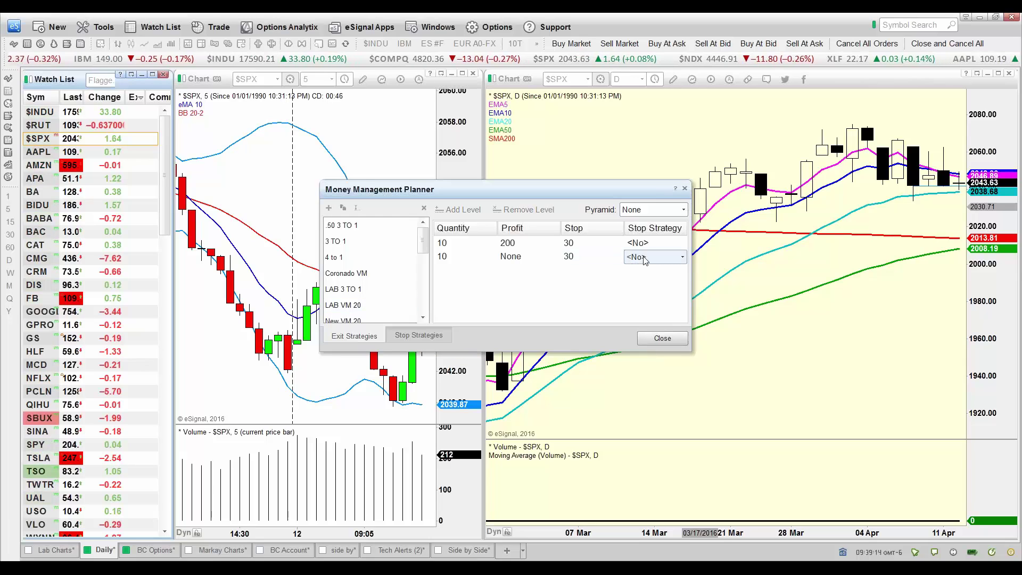
pyautogui.click(685, 258)
pyautogui.click(669, 257)
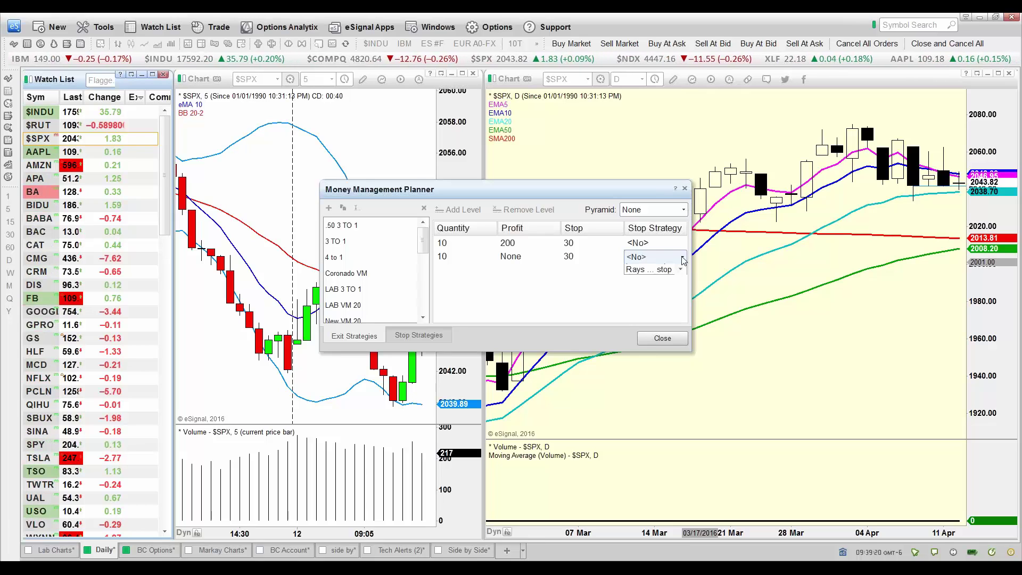
pyautogui.click(686, 259)
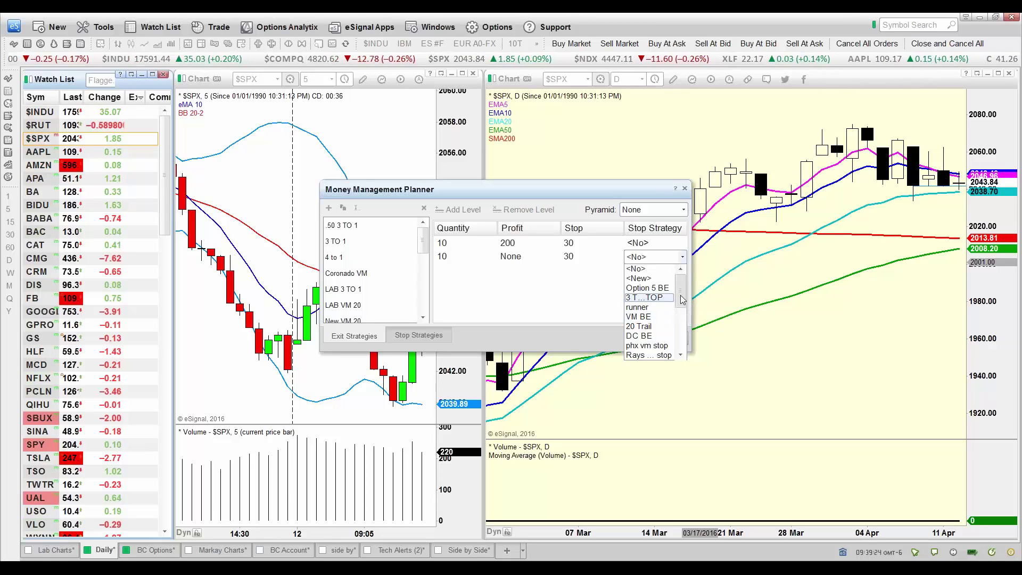
pyautogui.moveTo(682, 299); pyautogui.dragTo(680, 355)
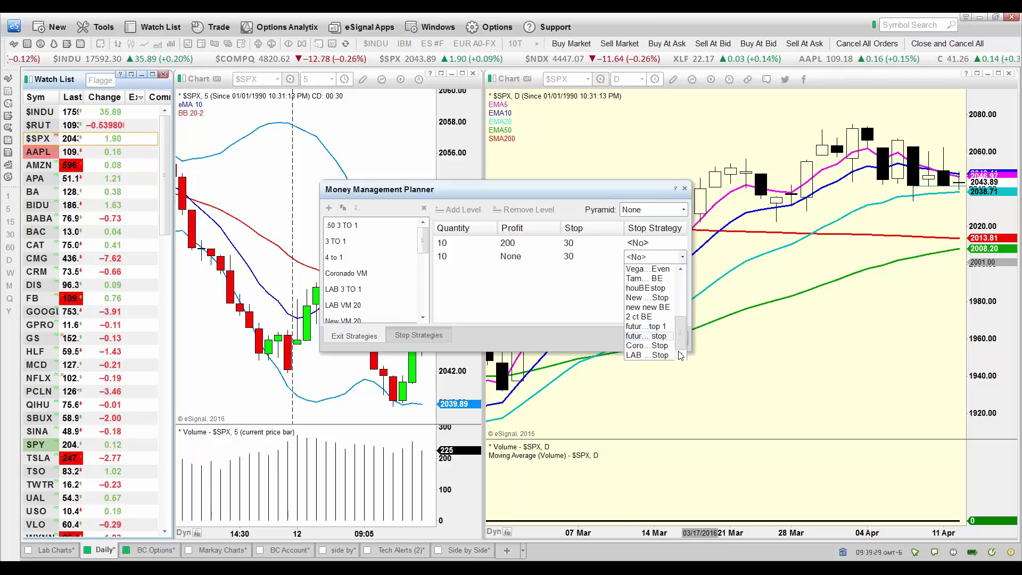
pyautogui.click(647, 355)
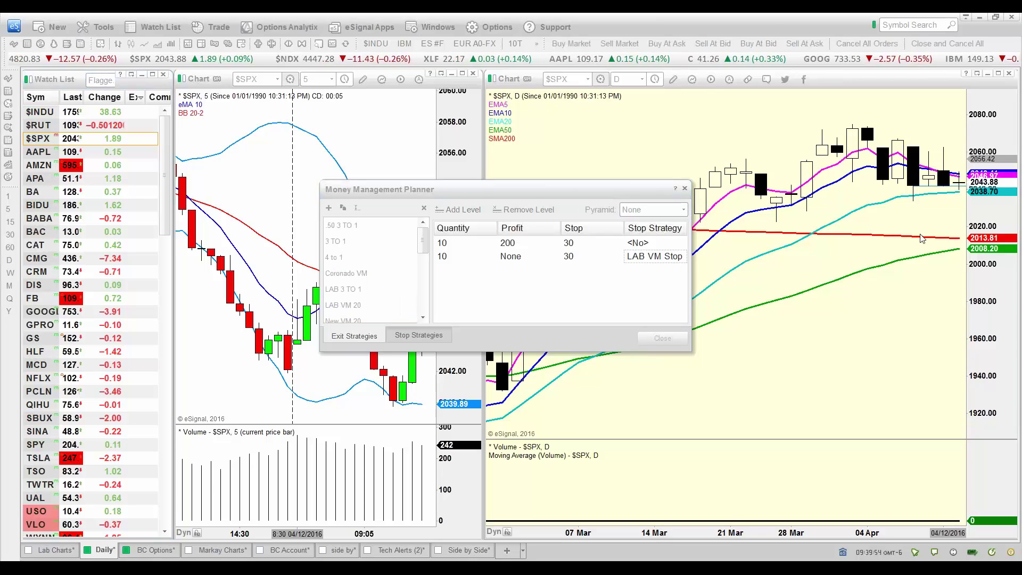
# Activate the planner window and close it to reveal the $SPX charts.
pyautogui.click(507, 242)
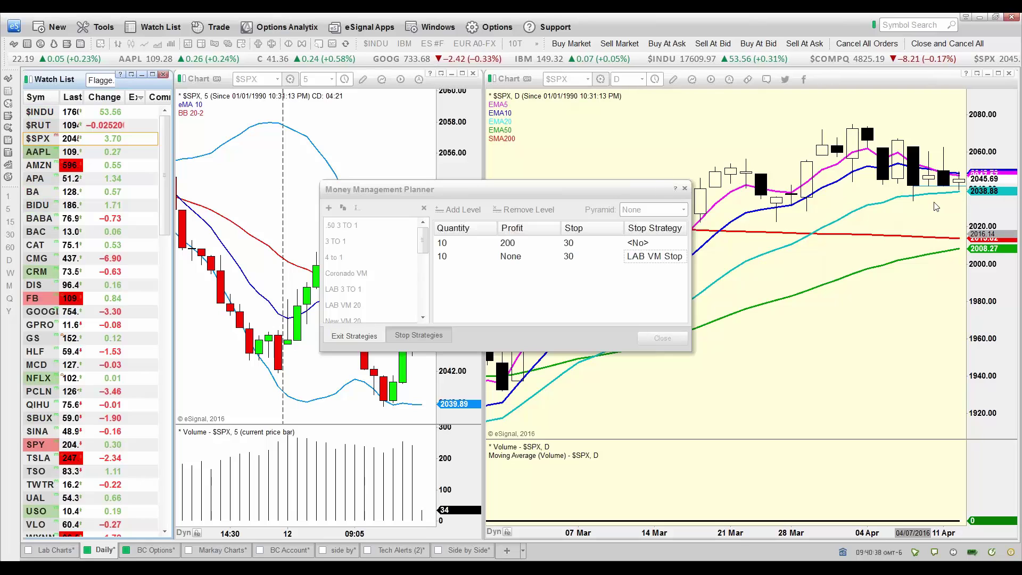
pyautogui.click(745, 254)
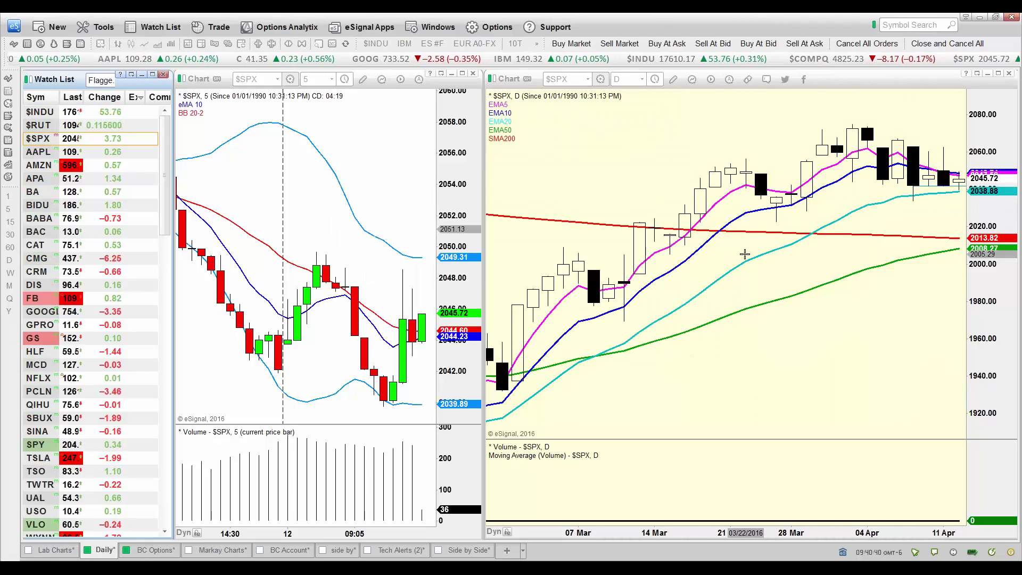